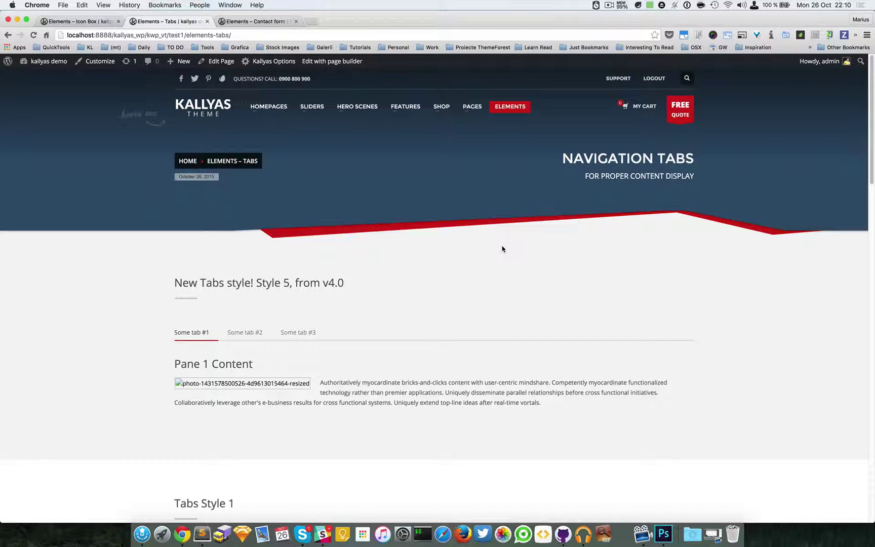
- Open the Navigation Tabs page in the page builder from the admin bar
mouse_move(506, 109)
scroll(320, 327, down, 1)
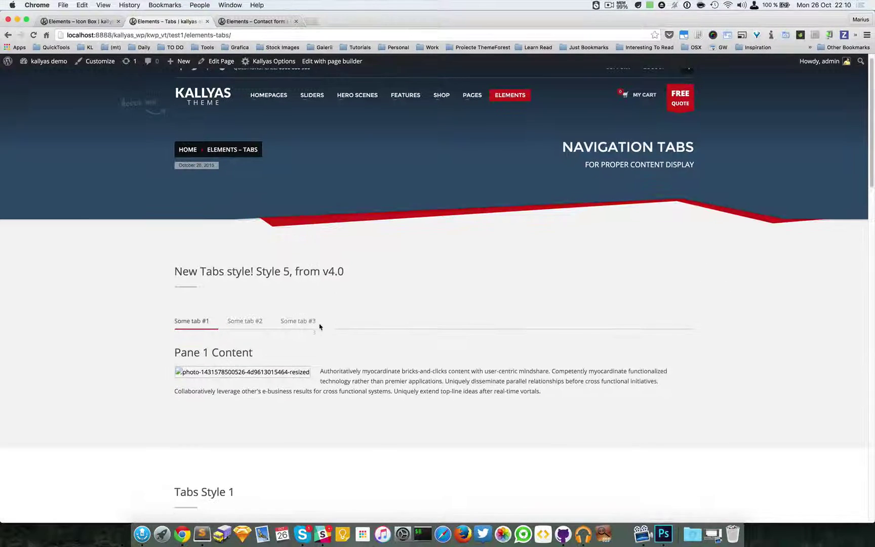
scroll(455, 303, up, 1)
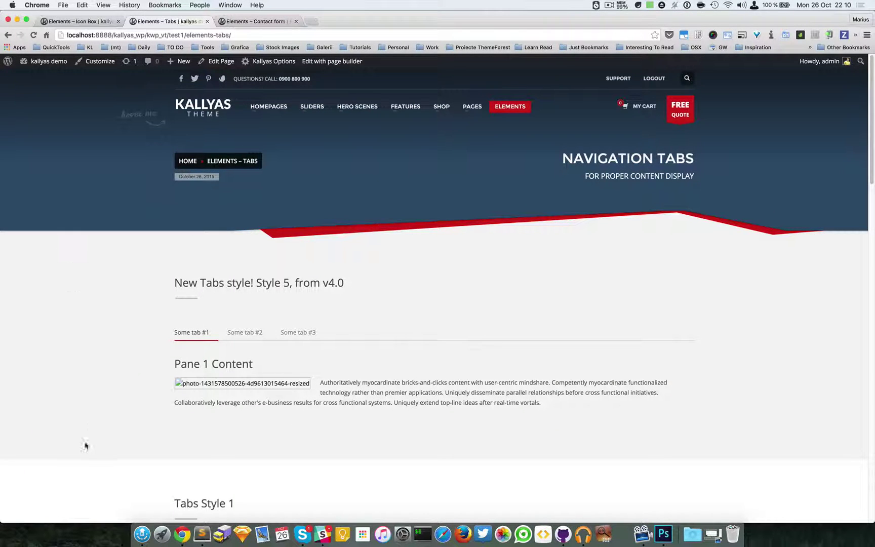
scroll(91, 396, down, 5)
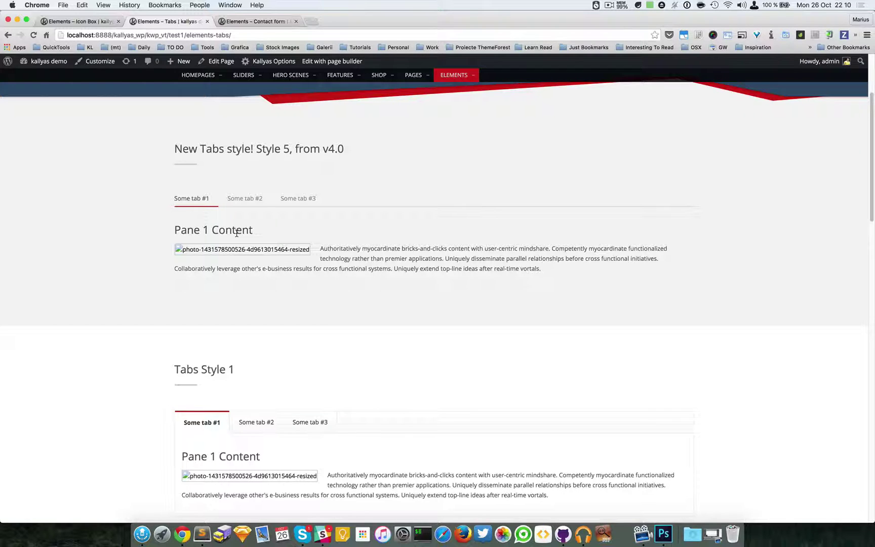
scroll(273, 238, up, 5)
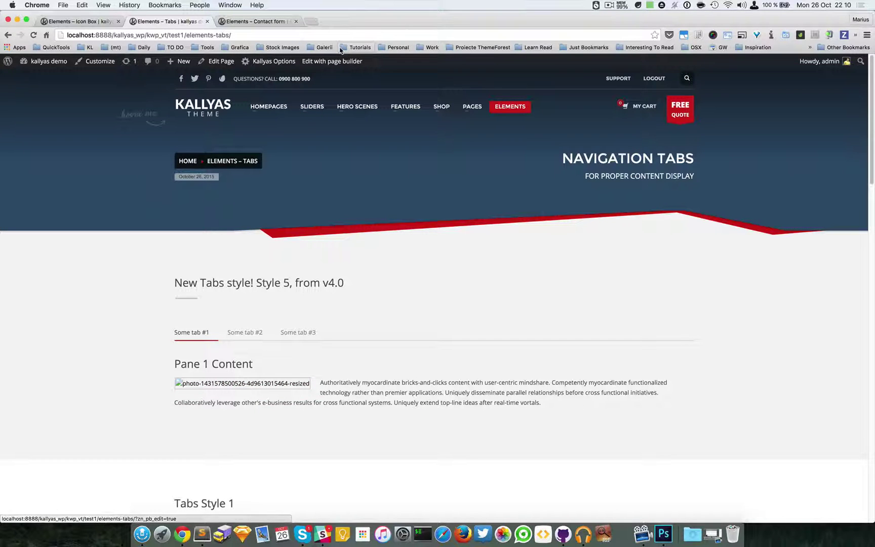
click(334, 63)
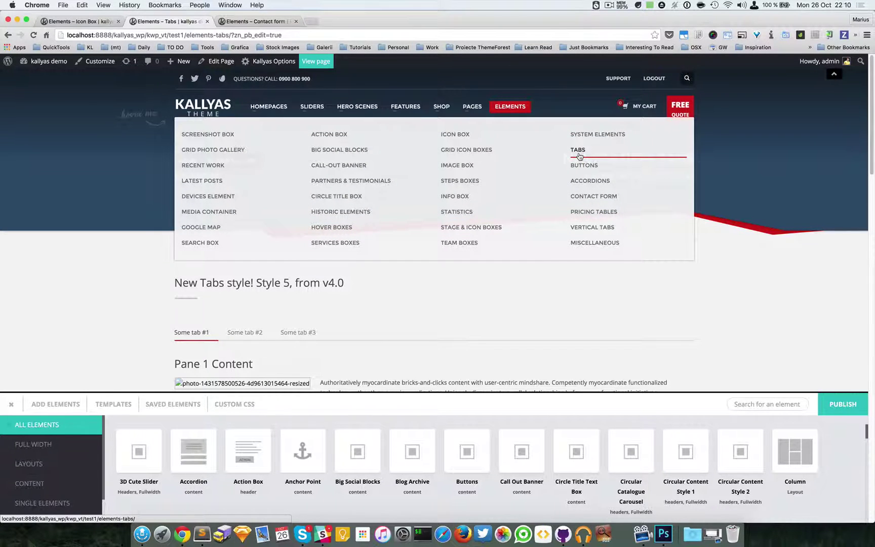
- Cycle twice through Some tab #2, #3 and back to #1, ending on the first pane
scroll(712, 168, down, 3)
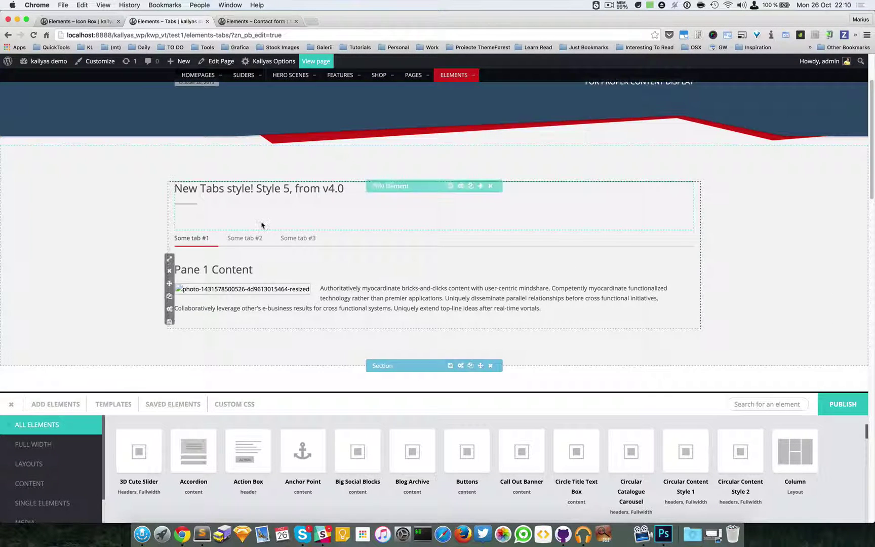
click(248, 238)
click(310, 239)
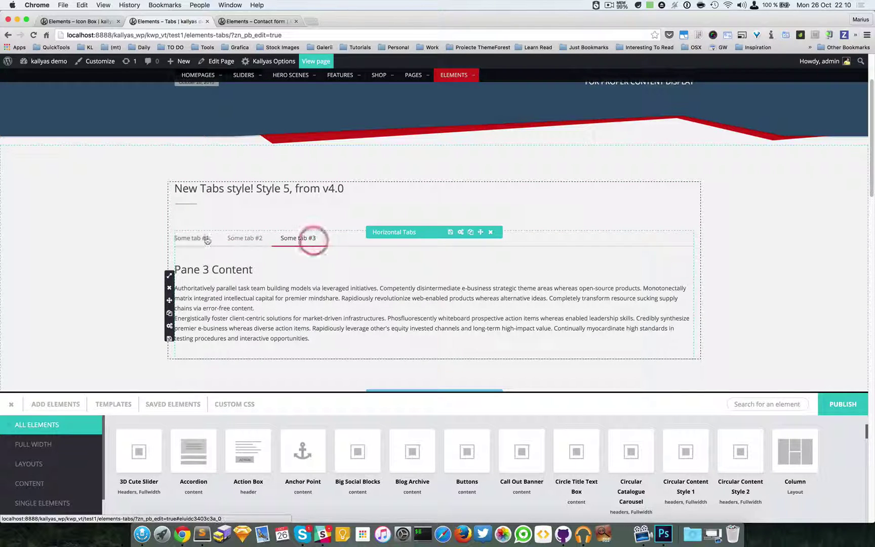
click(206, 240)
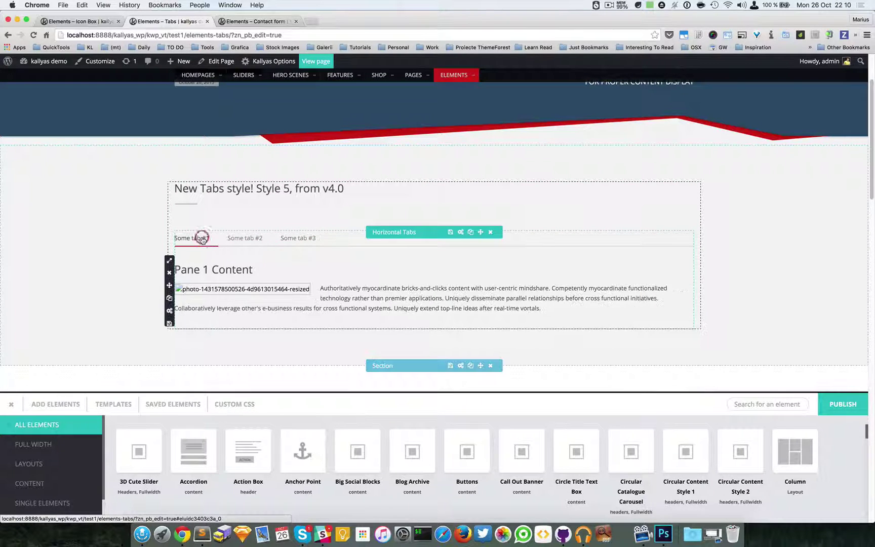
click(246, 238)
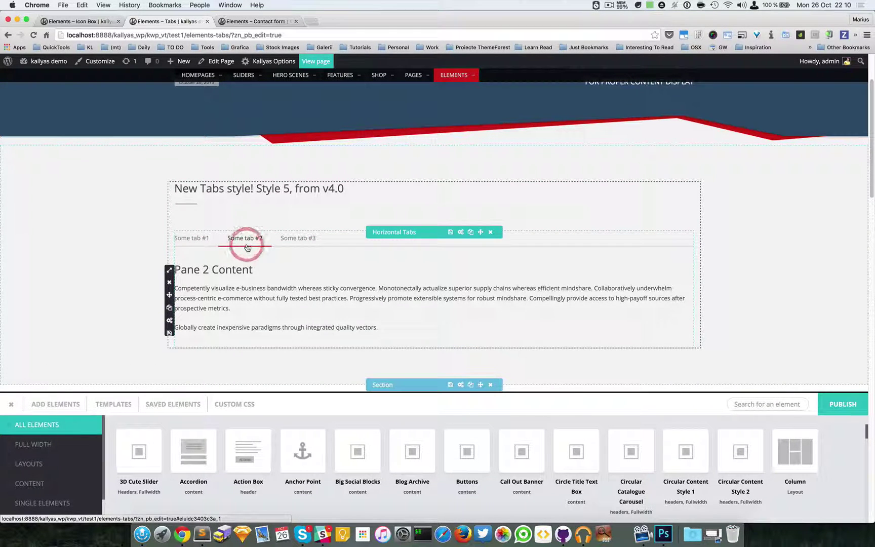
click(292, 241)
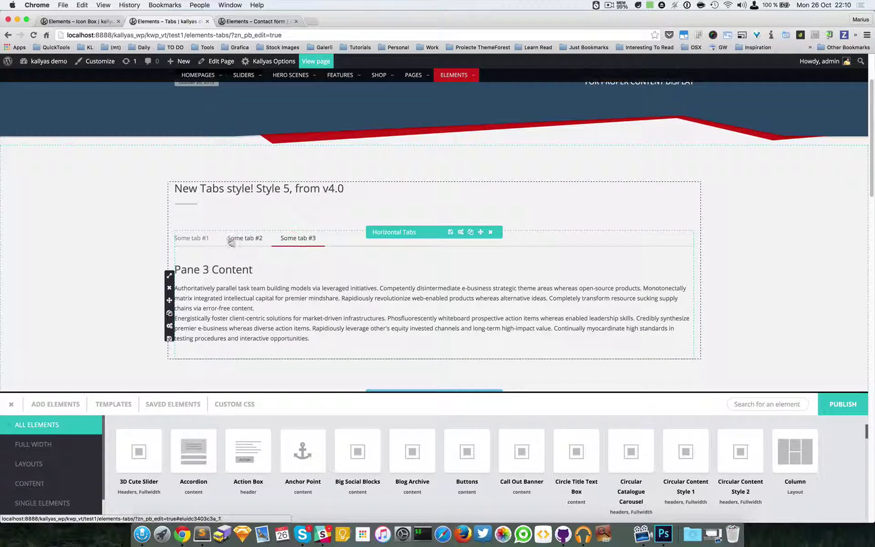
click(198, 235)
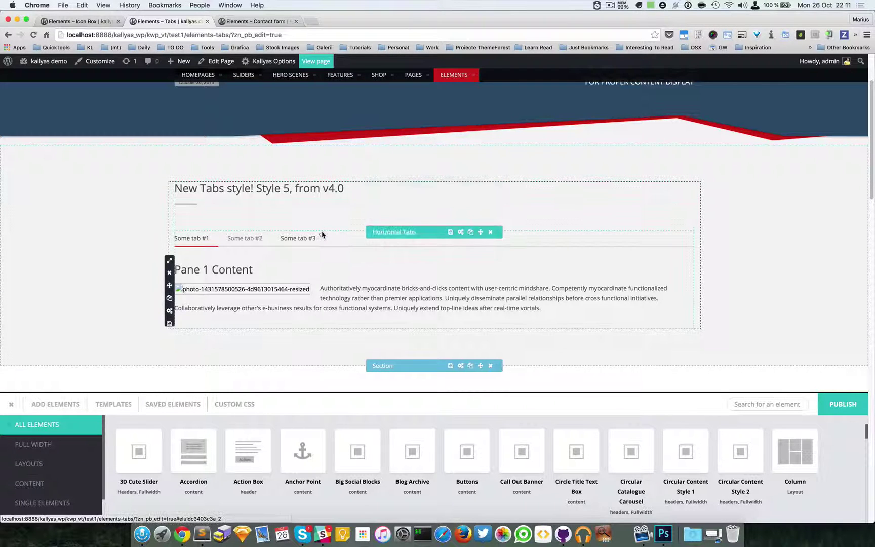
- Try Tabs Style 4 in the Horizontal Tabs settings, then close the dialog
click(461, 233)
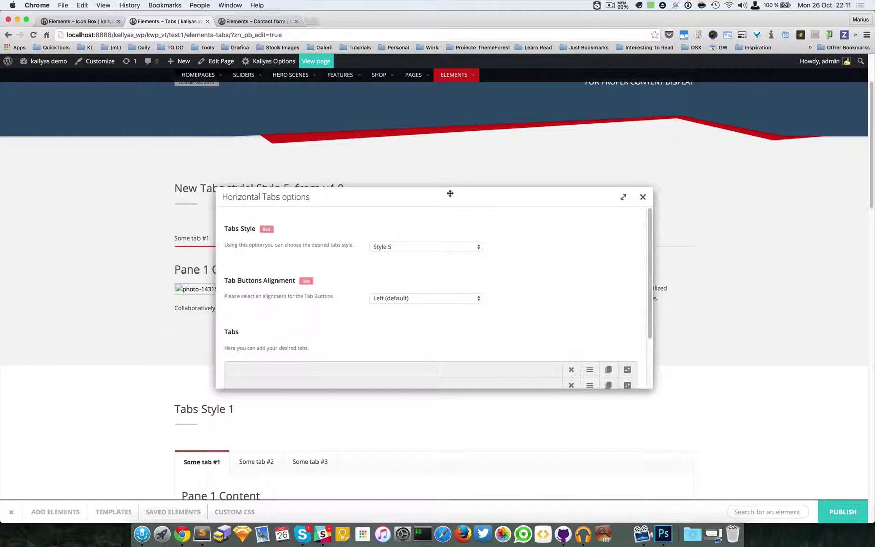
drag(450, 193, 570, 254)
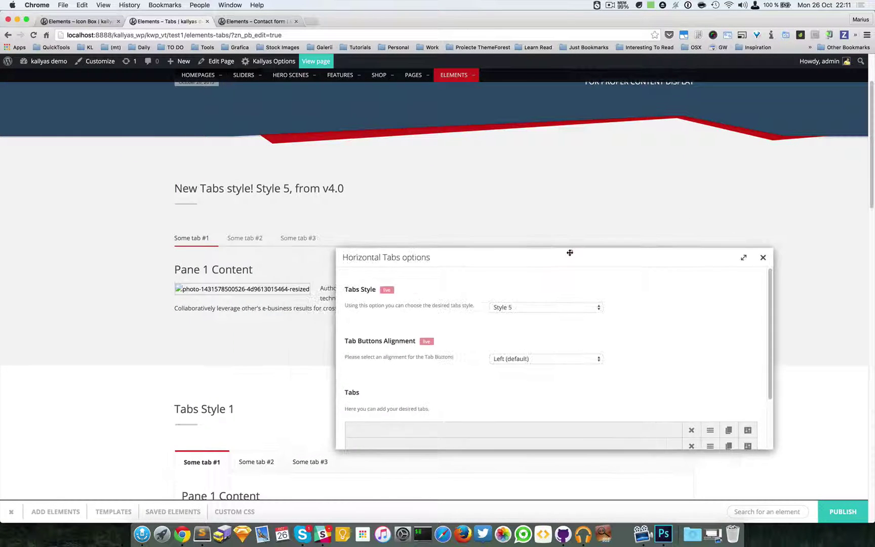
click(548, 307)
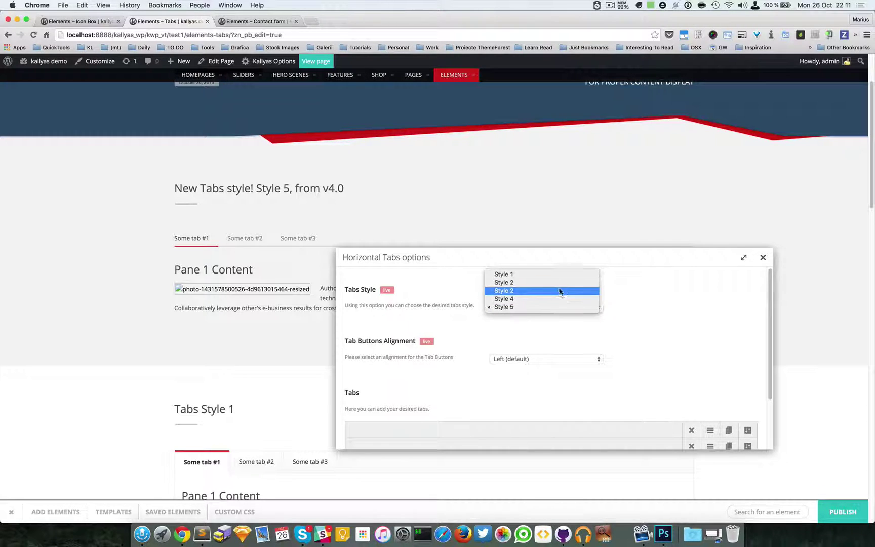
click(559, 299)
click(686, 285)
scroll(750, 355, down, 2)
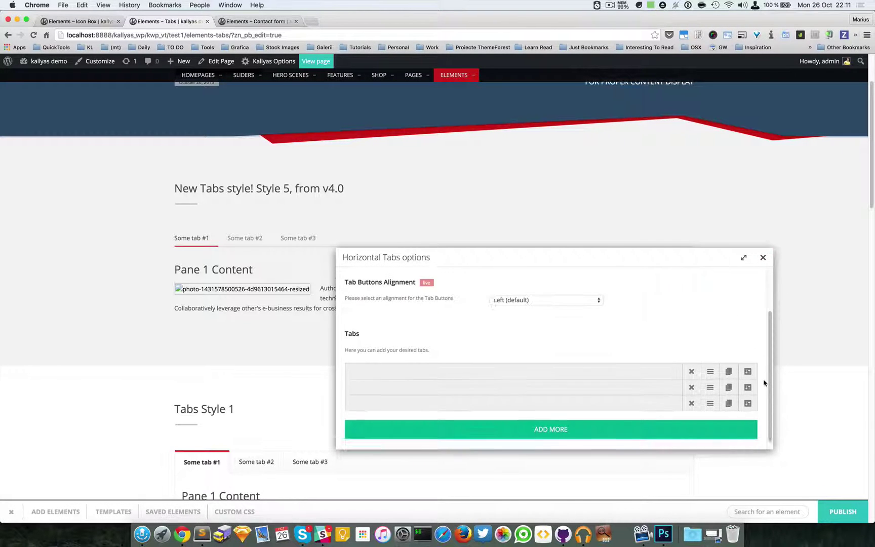
click(763, 257)
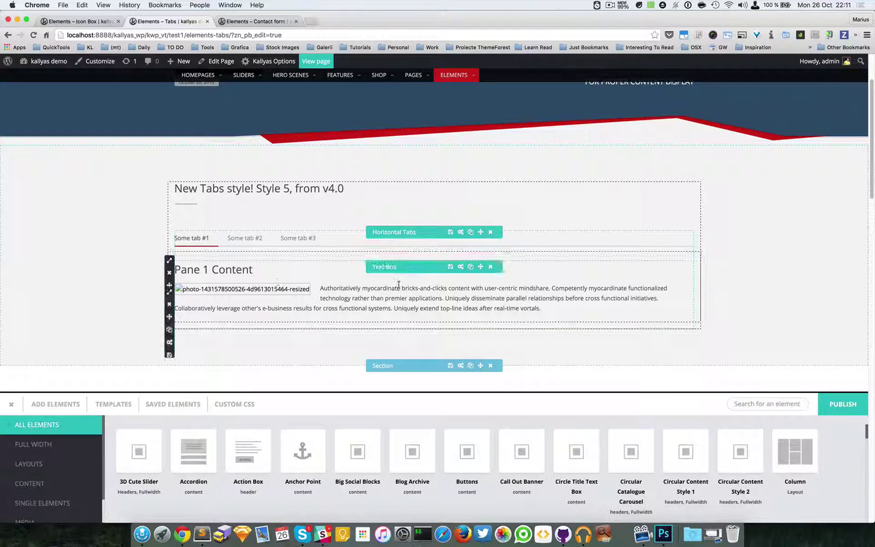
- Delete the broken image from the first pane's Text Box, keeping the Pane 1 Content heading and paragraph
click(461, 267)
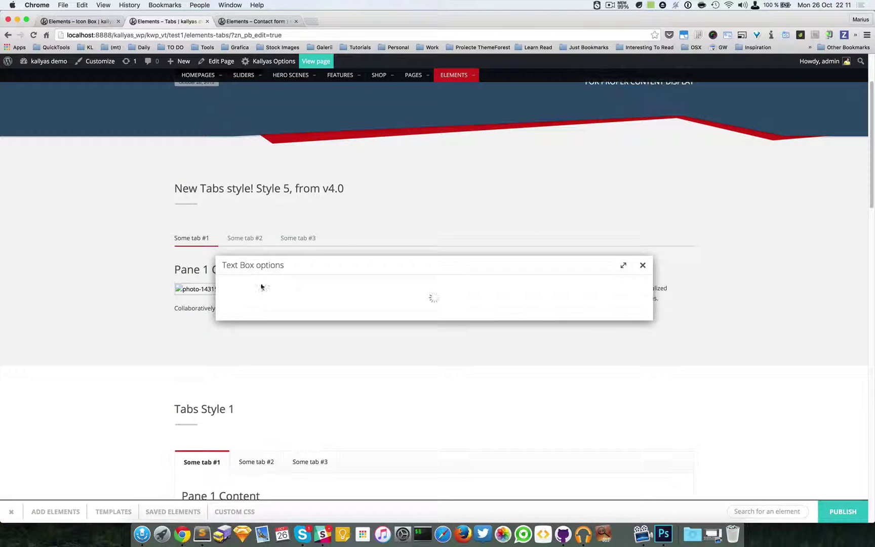
click(346, 345)
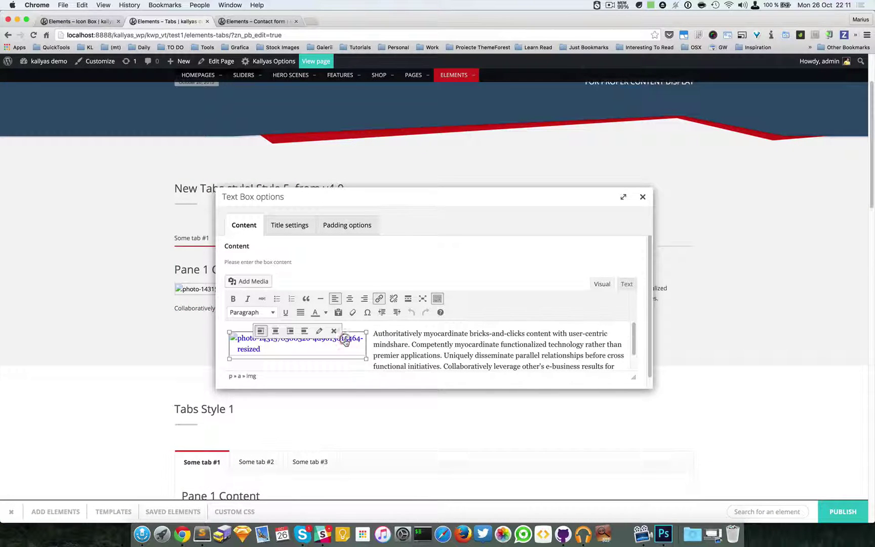
click(334, 330)
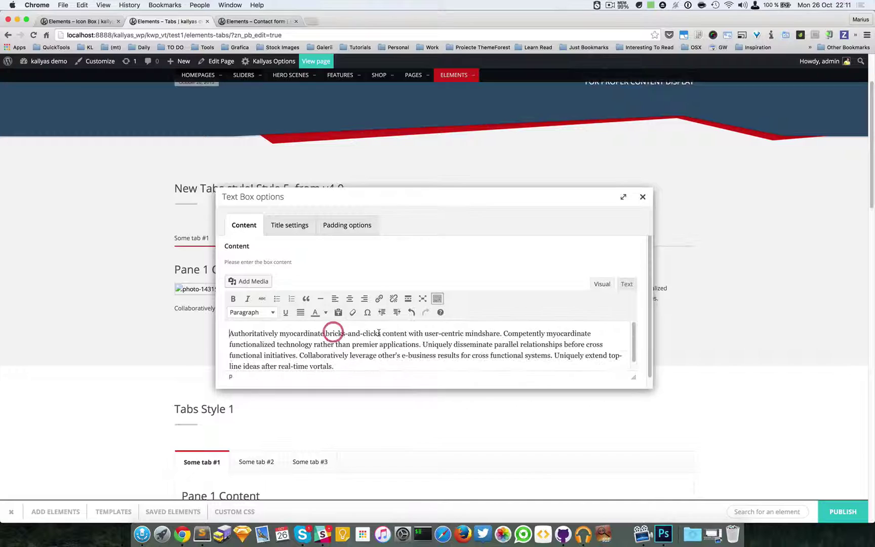
click(642, 197)
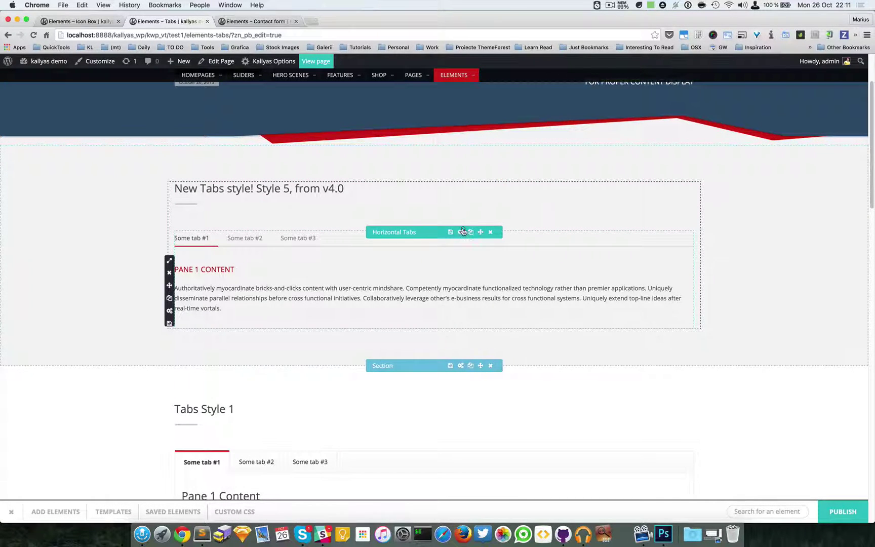
- Reopen the Horizontal Tabs settings and preview Tabs Styles 4, 3, 2, then 1
click(461, 232)
drag(436, 204, 618, 278)
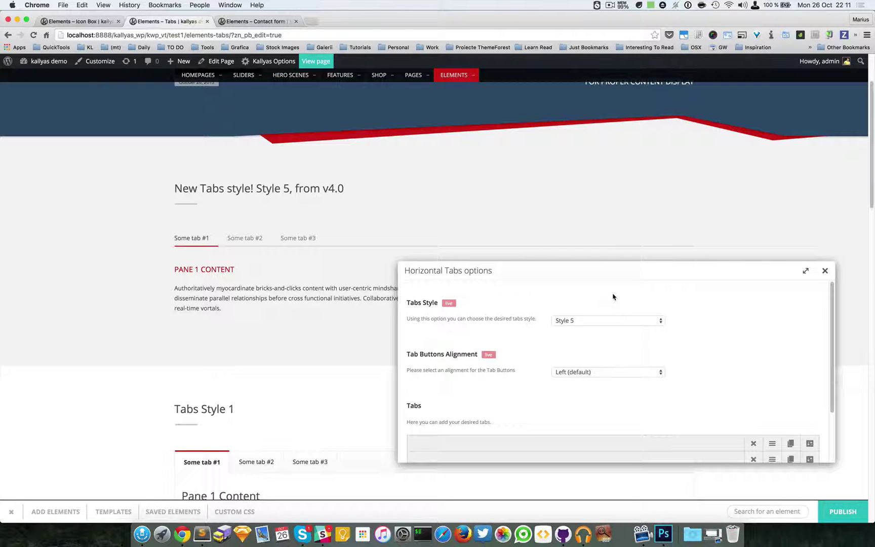
drag(584, 275, 602, 283)
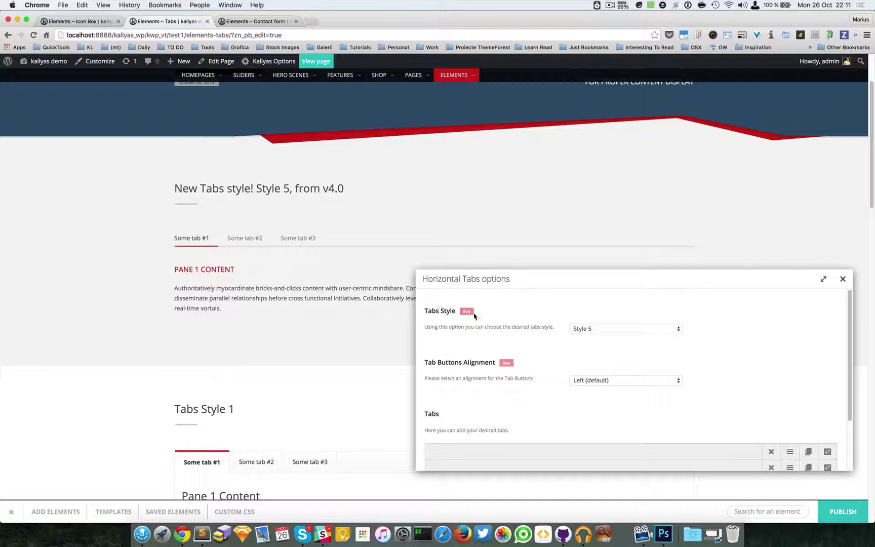
click(633, 326)
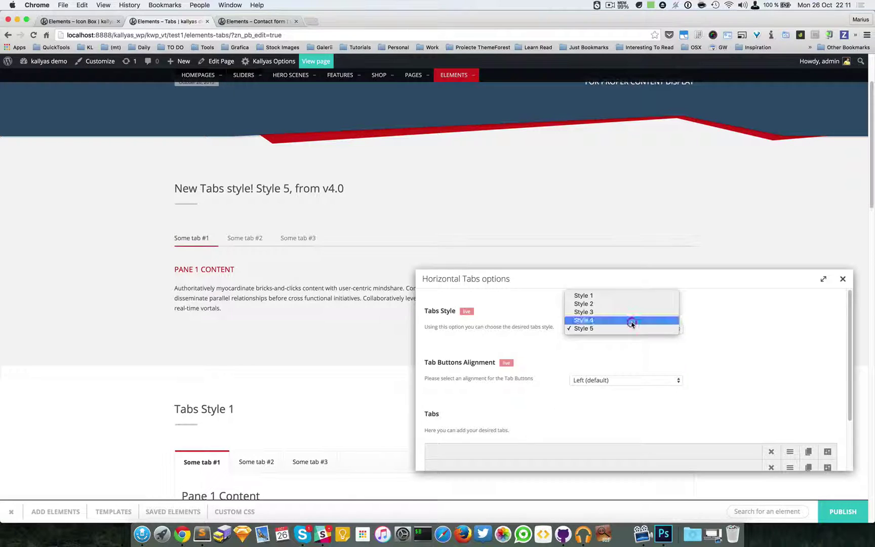
click(632, 320)
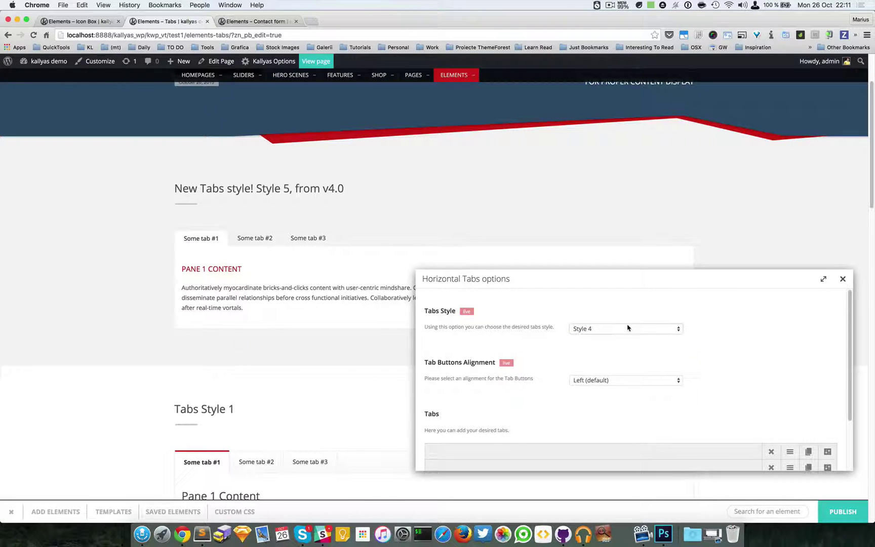
click(628, 328)
click(628, 323)
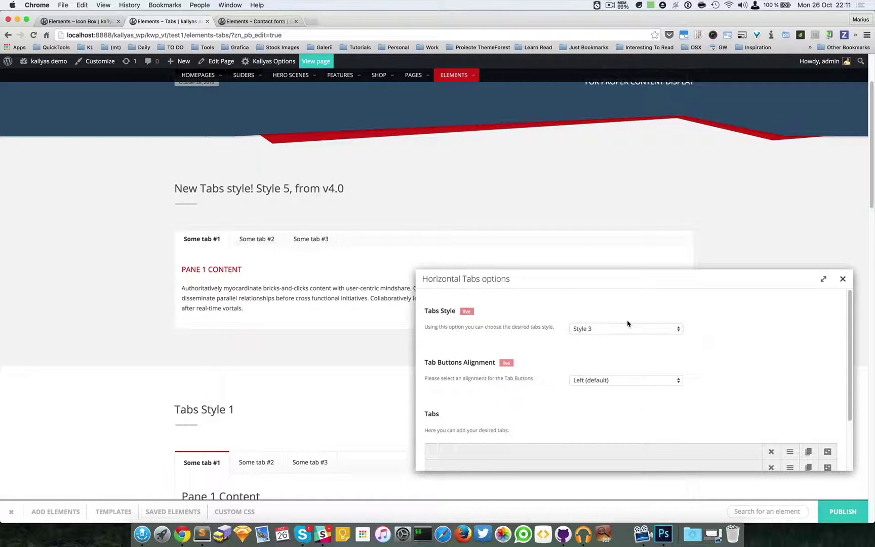
click(627, 328)
click(626, 321)
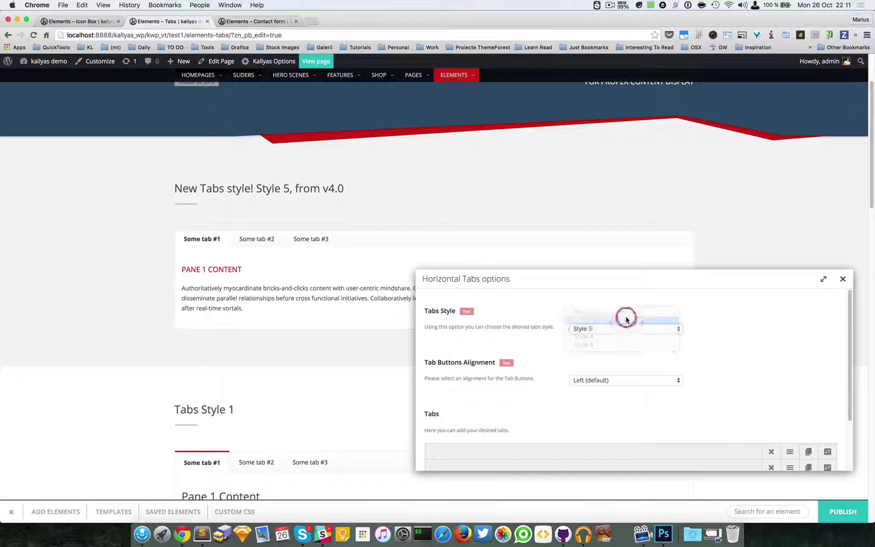
click(628, 329)
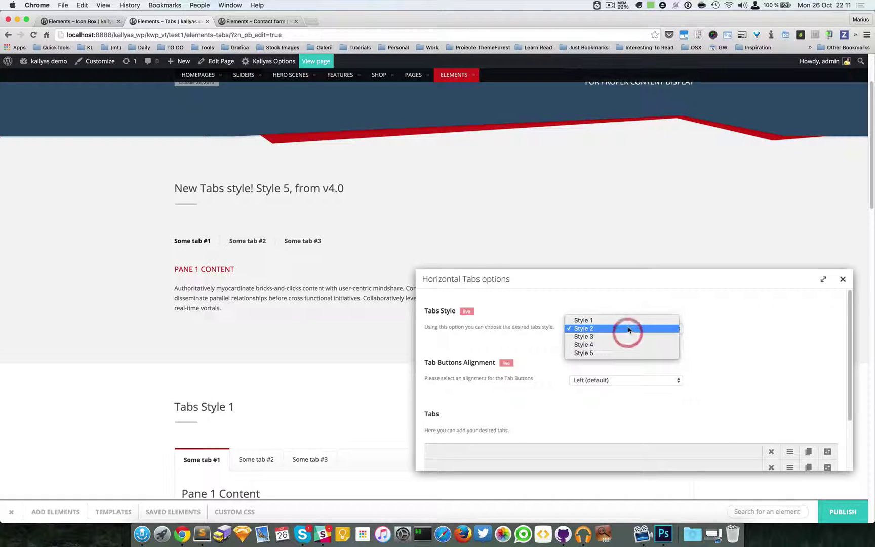
click(630, 322)
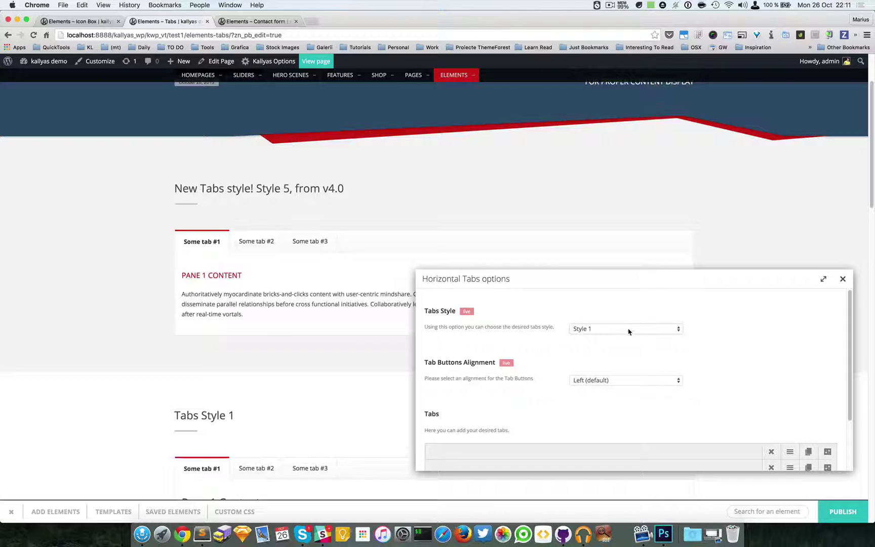
click(628, 330)
- Set Tabs Style back to 5, preview Center and Right button alignment, then keep Left (default)
click(620, 361)
click(611, 380)
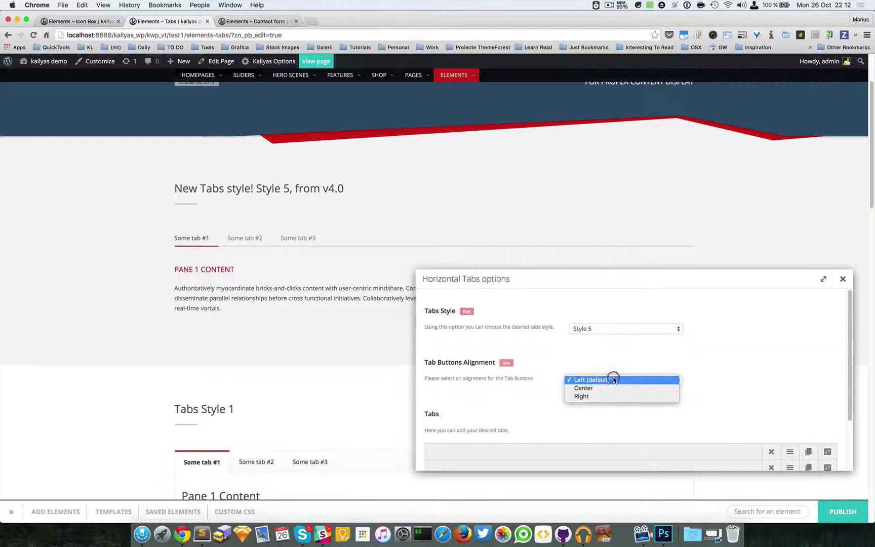
click(612, 388)
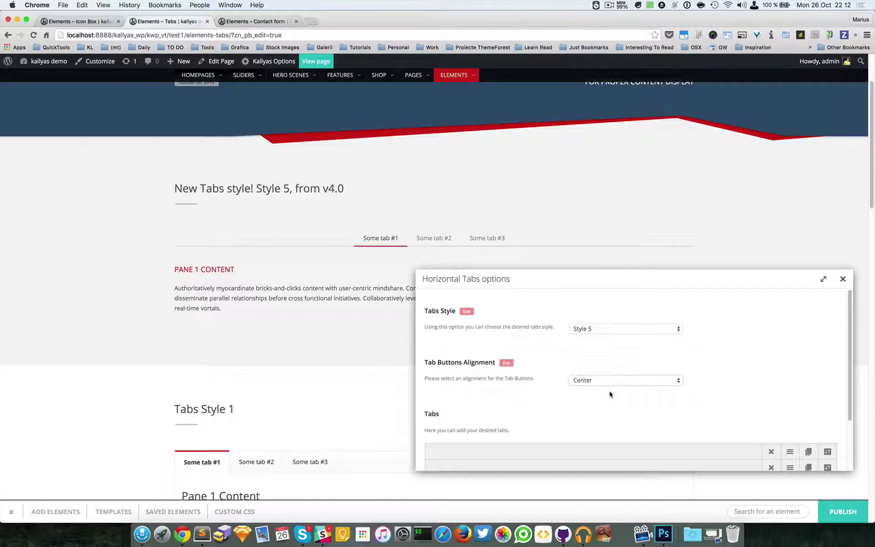
click(615, 379)
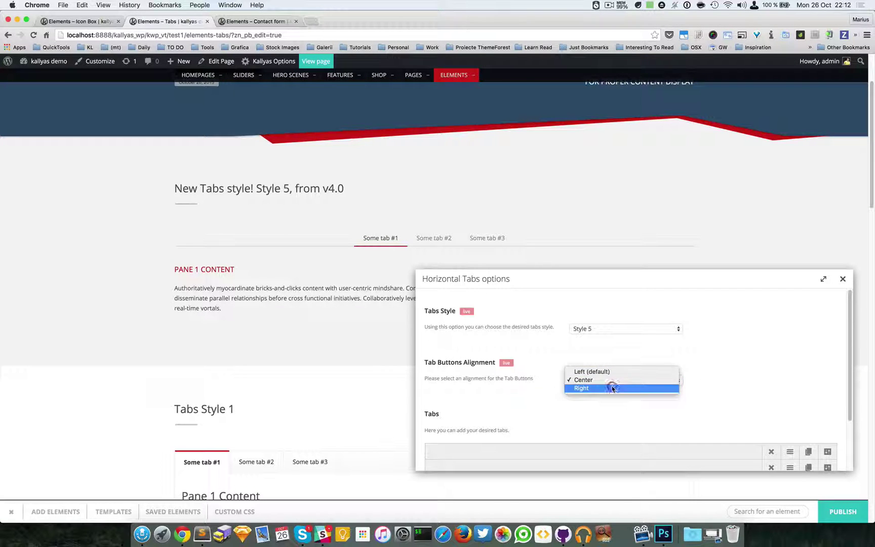
click(612, 387)
click(617, 379)
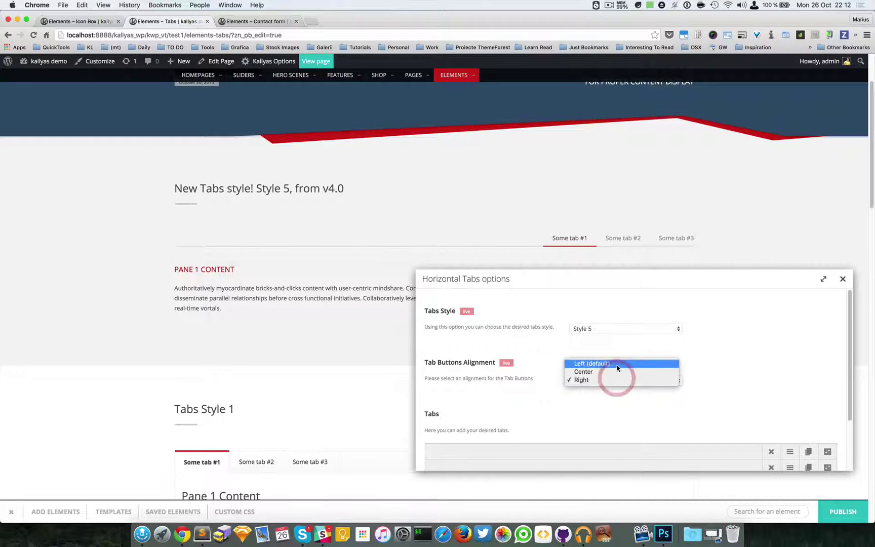
click(617, 364)
drag(607, 292, 602, 306)
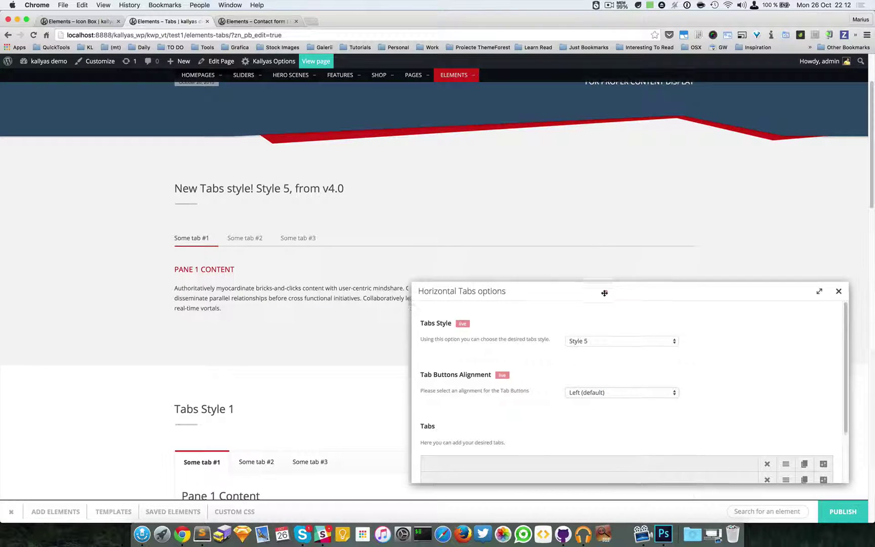
- Add a fourth tab to the tabs list, then delete it again, leaving three tabs
scroll(268, 301, down, 1)
scroll(700, 357, down, 3)
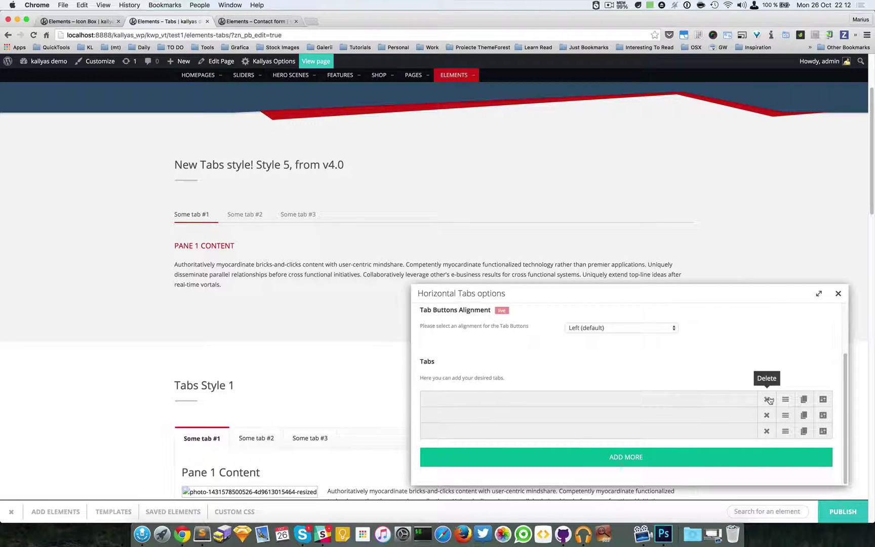
click(631, 462)
click(766, 448)
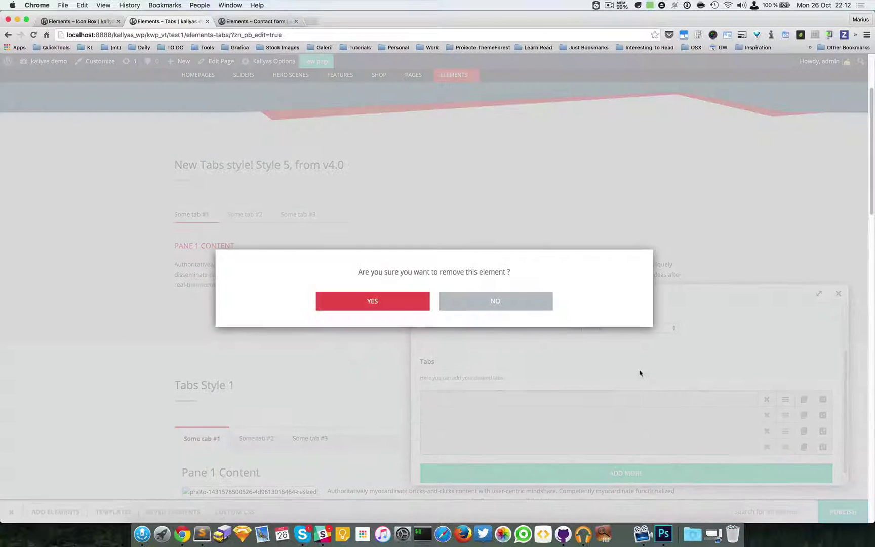
click(364, 299)
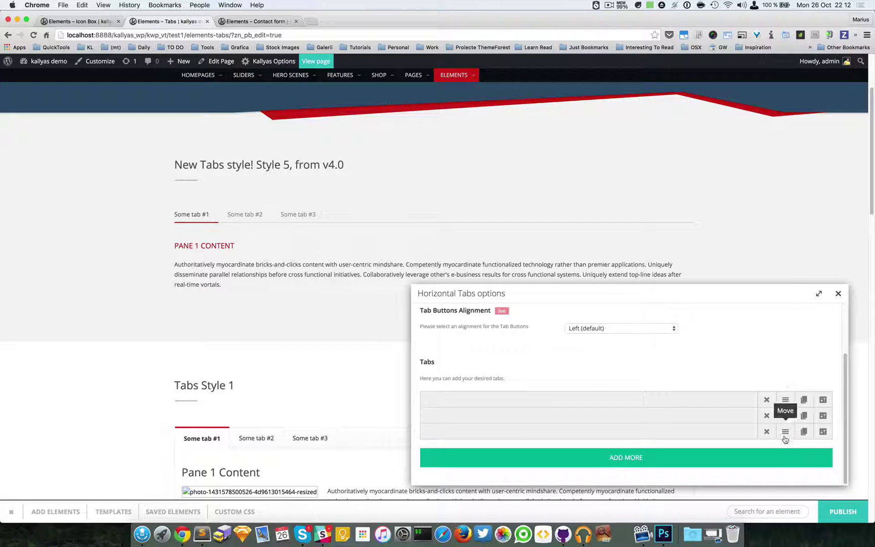
- Rename the first tab to 'Some tab #1x' and close the tab and Horizontal Tabs options
click(823, 400)
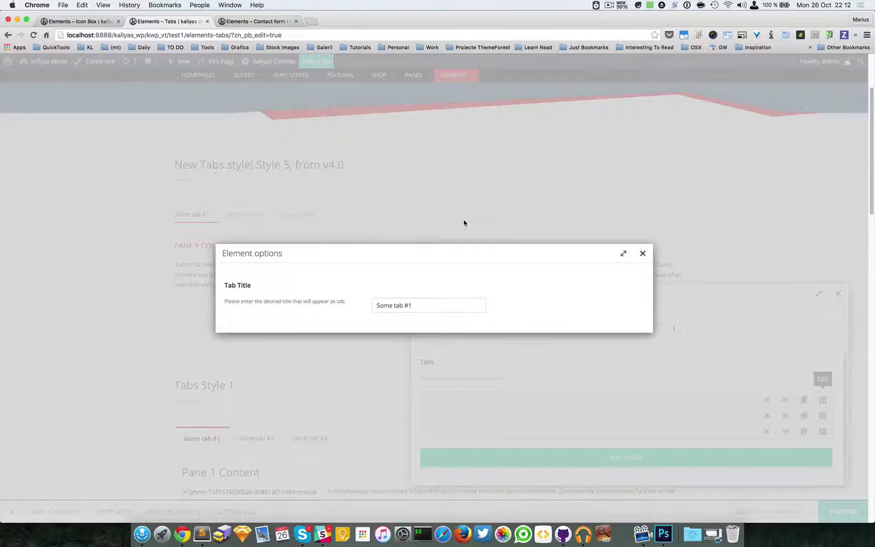
drag(451, 254, 645, 246)
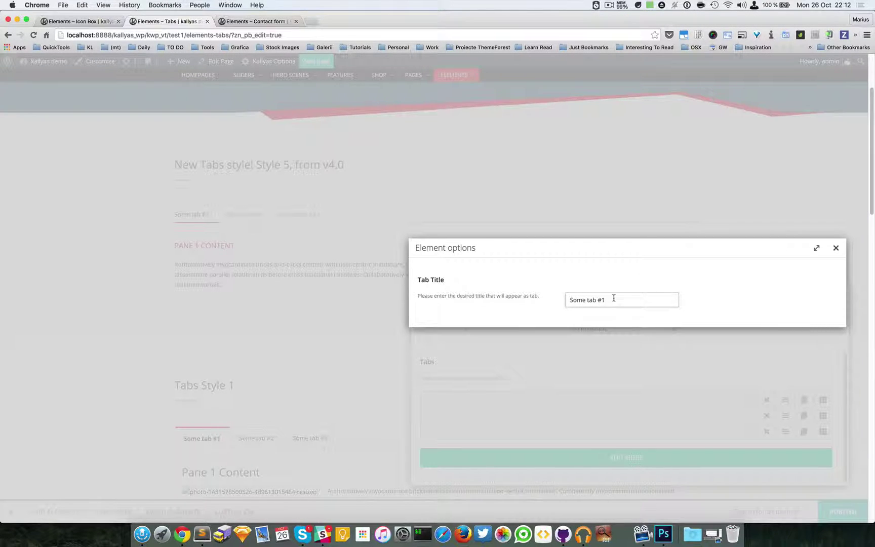
text(x)
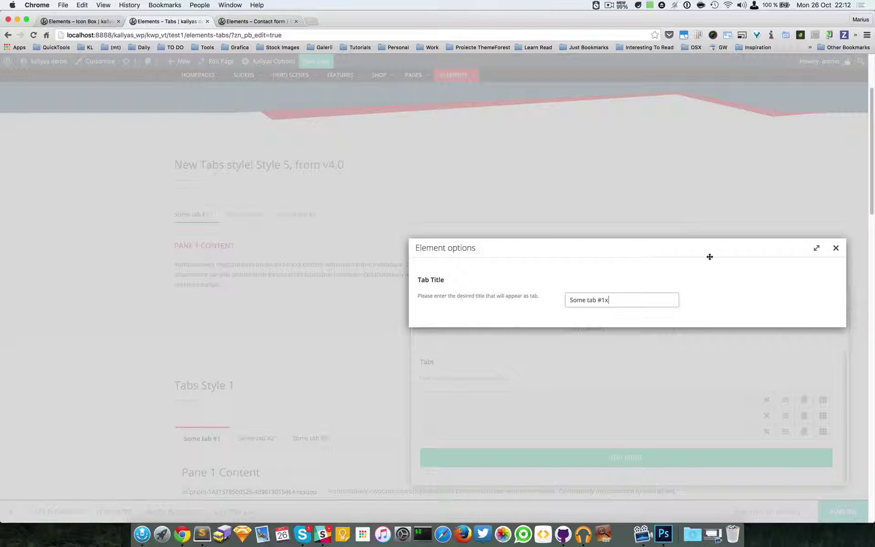
click(836, 248)
click(839, 294)
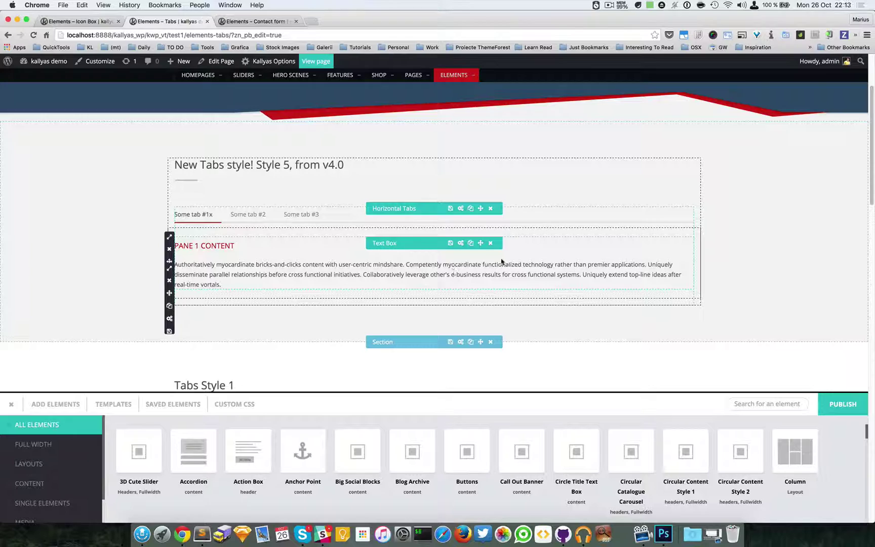
- Delete the Text Box from the first tab's pane and check tabs #2 and #3 still have content
click(491, 242)
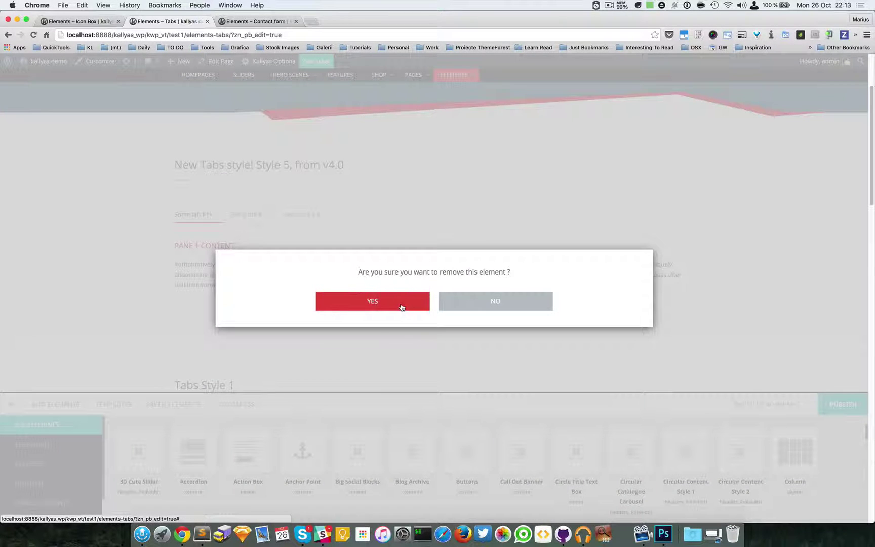
click(418, 308)
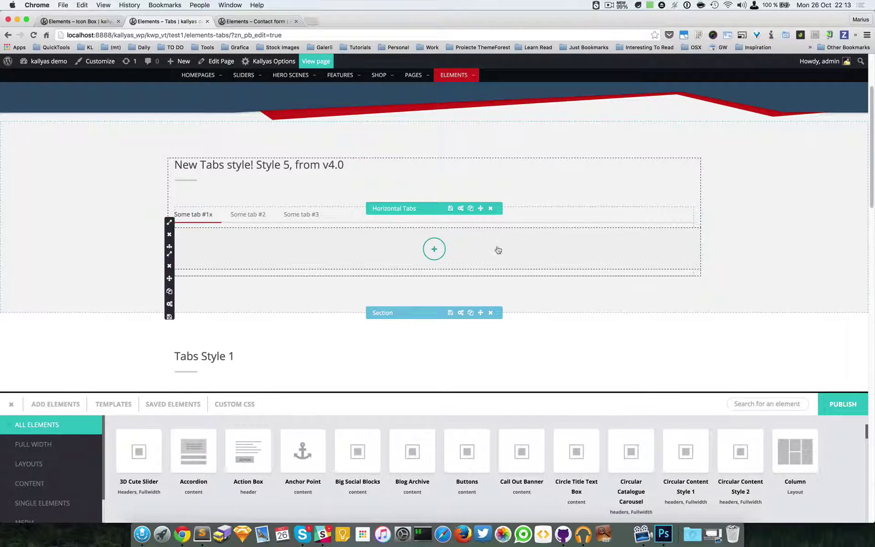
click(248, 215)
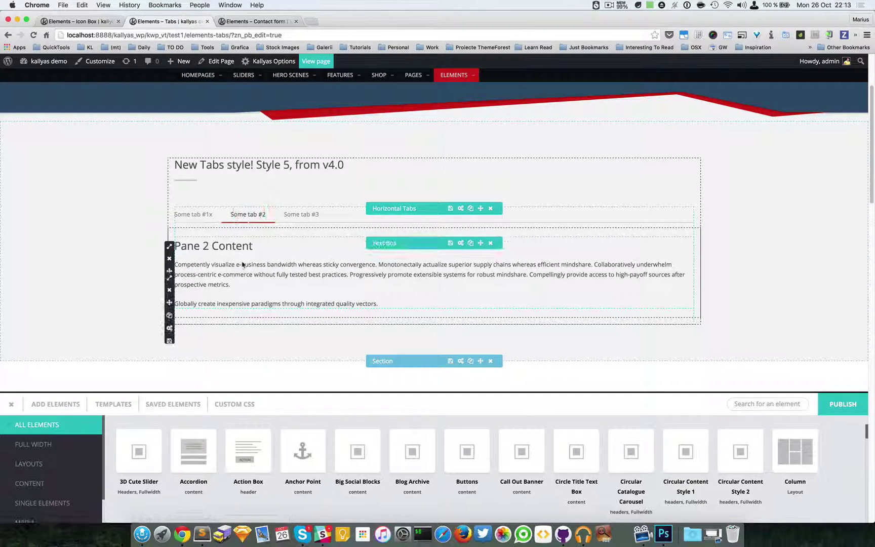
click(302, 226)
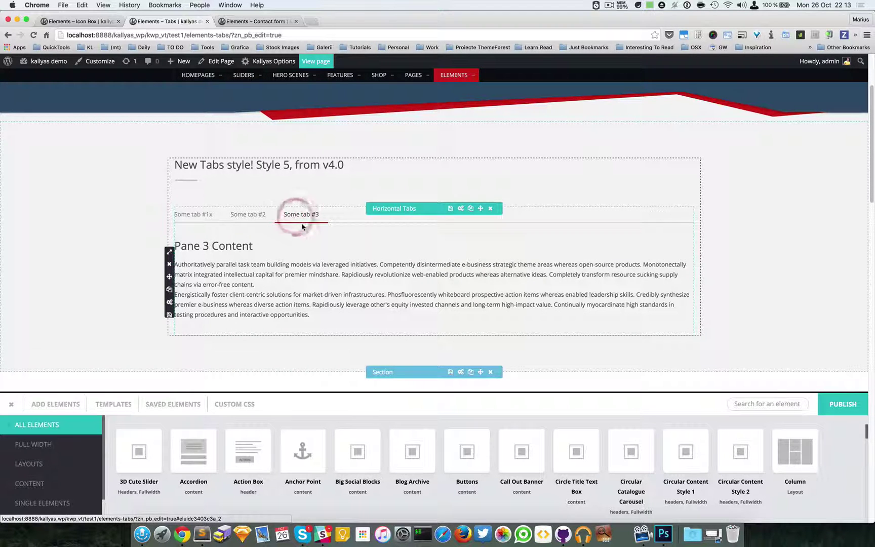
click(602, 4)
click(622, 35)
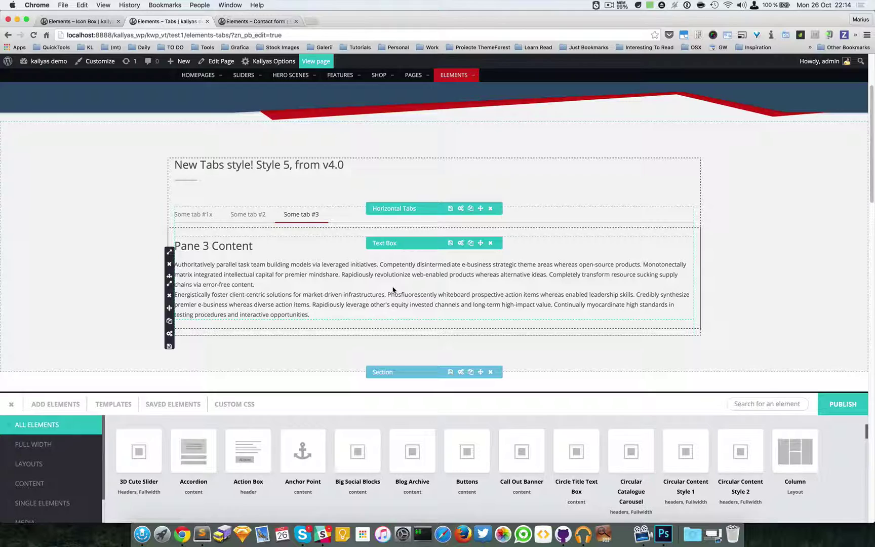
- Search the elements for 'text box' and drag a Text Box into the empty Some tab #1x pane
click(248, 215)
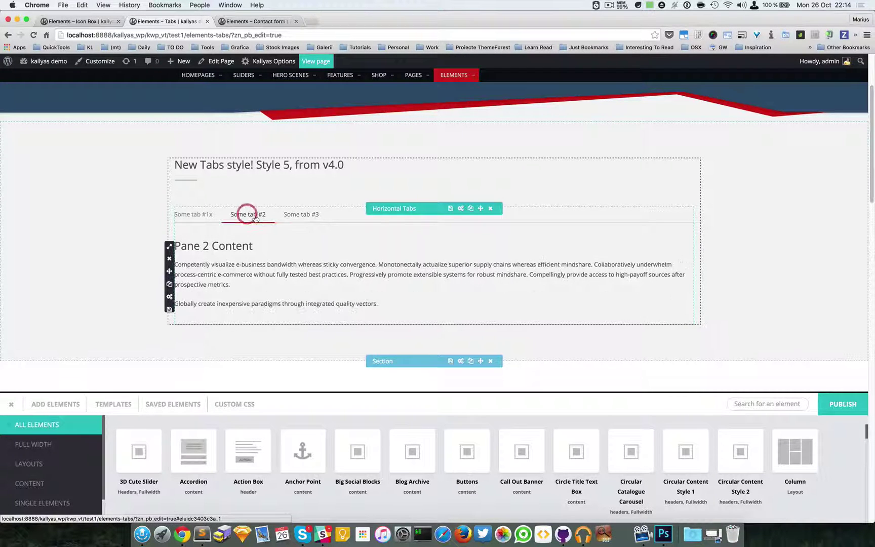
click(203, 215)
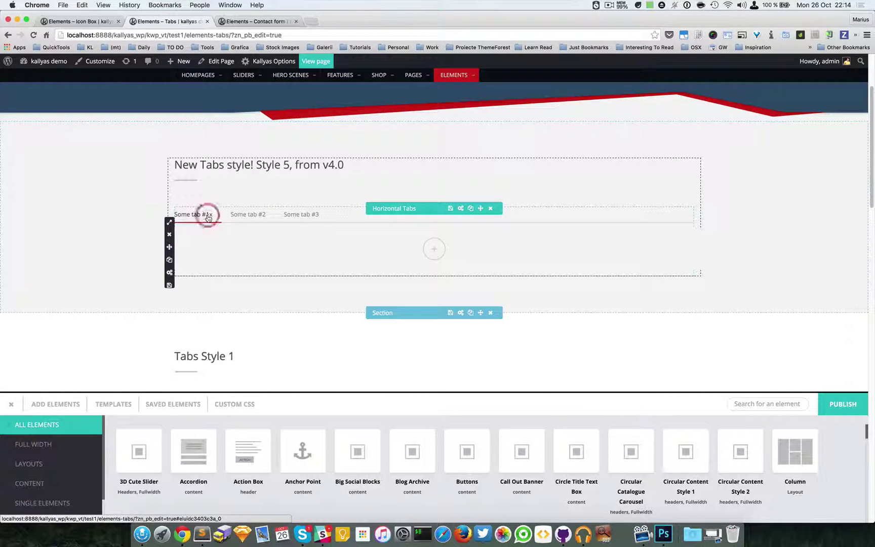
click(474, 257)
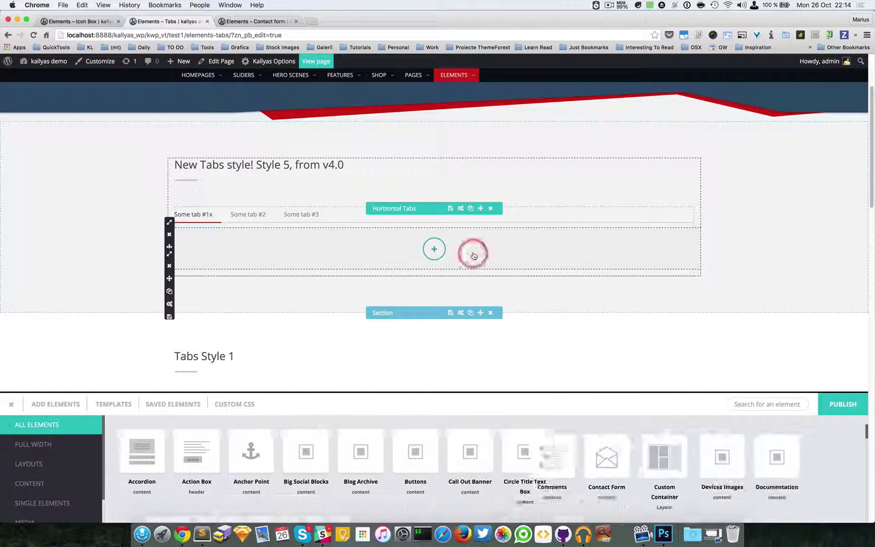
click(792, 403)
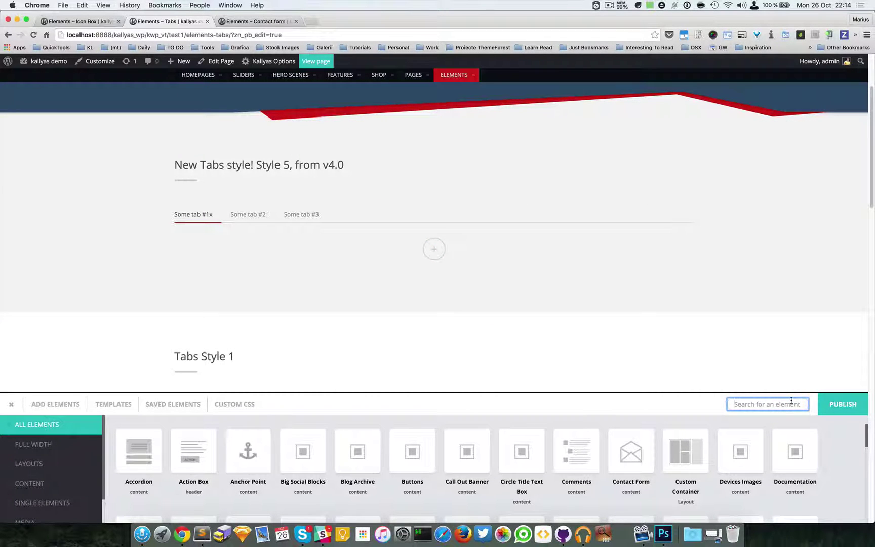
text(text)
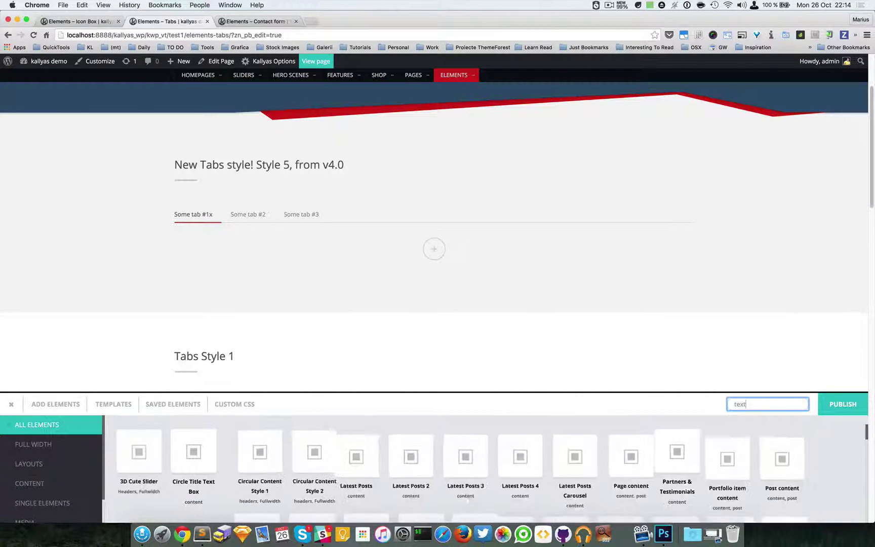
text( box)
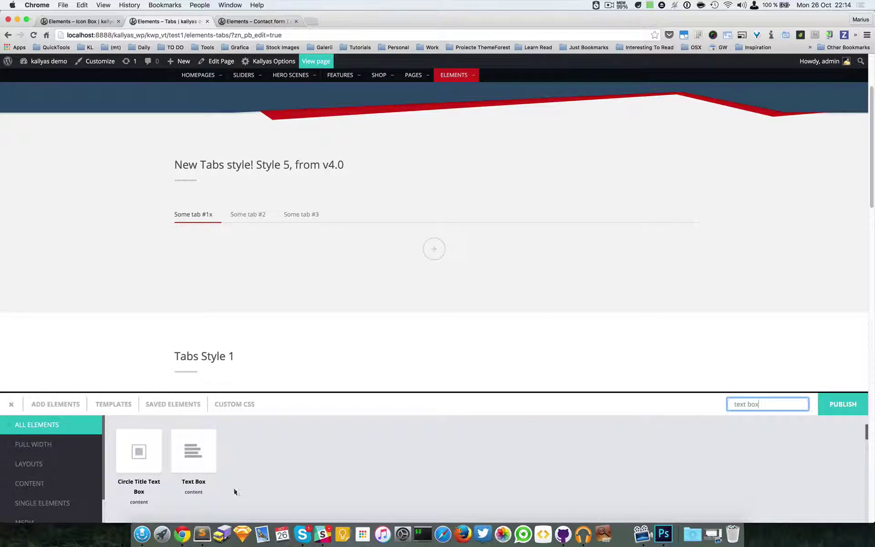
drag(198, 469, 417, 250)
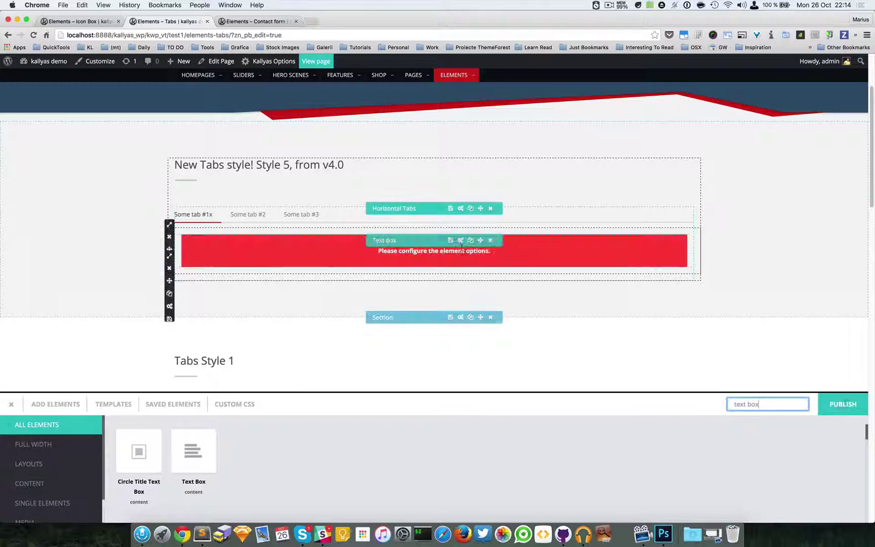
- Paste 102 words of generated lorem ipsum into the first tab's Text Box, then check all three tabs
click(461, 241)
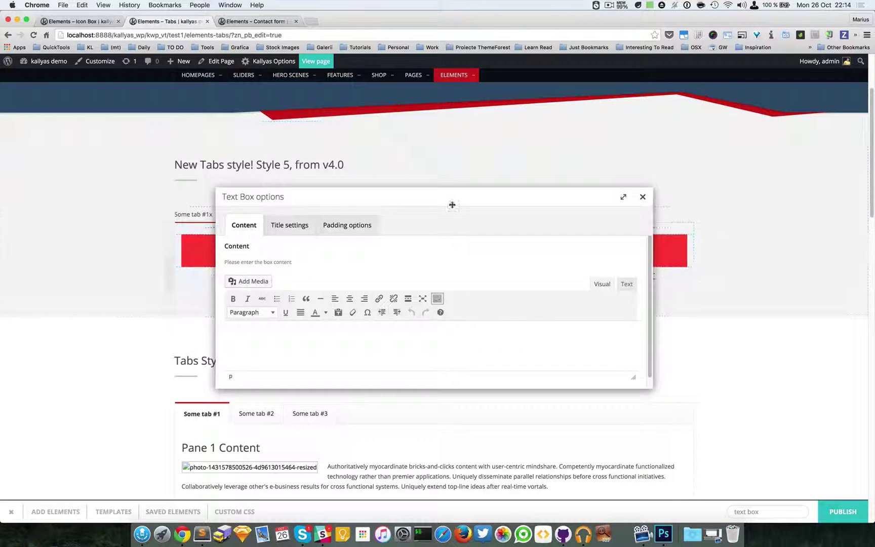
drag(452, 205, 498, 287)
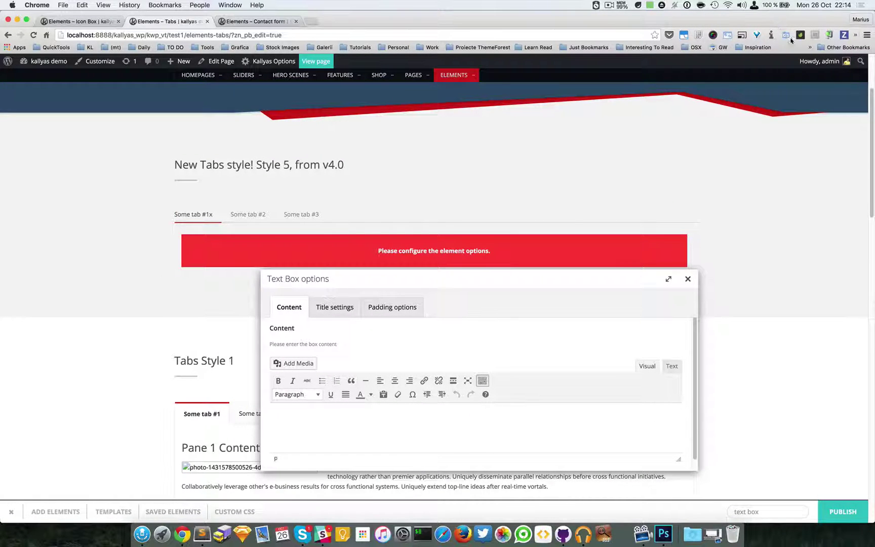
click(771, 34)
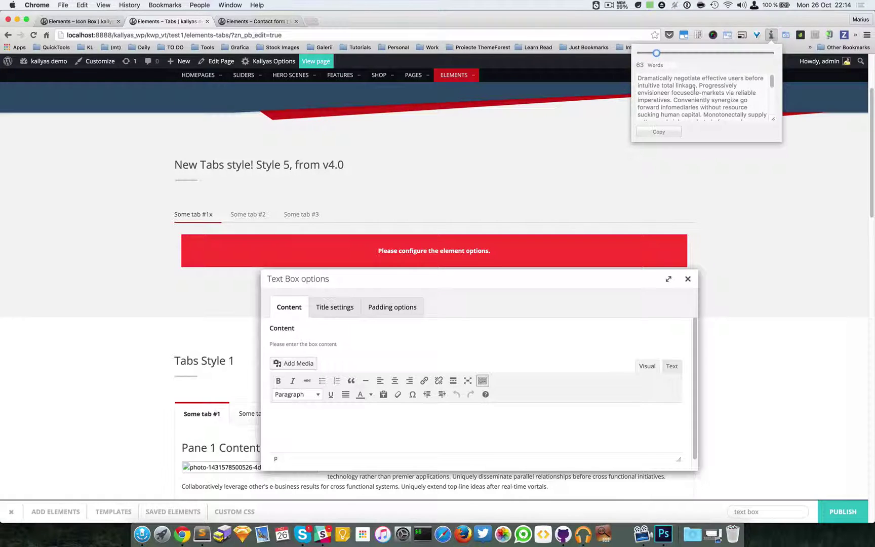
drag(657, 52, 667, 52)
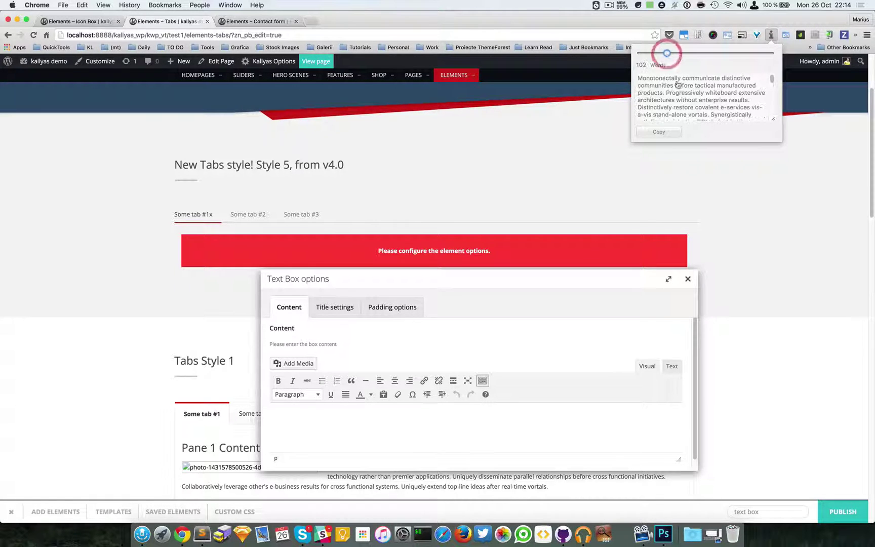
click(668, 130)
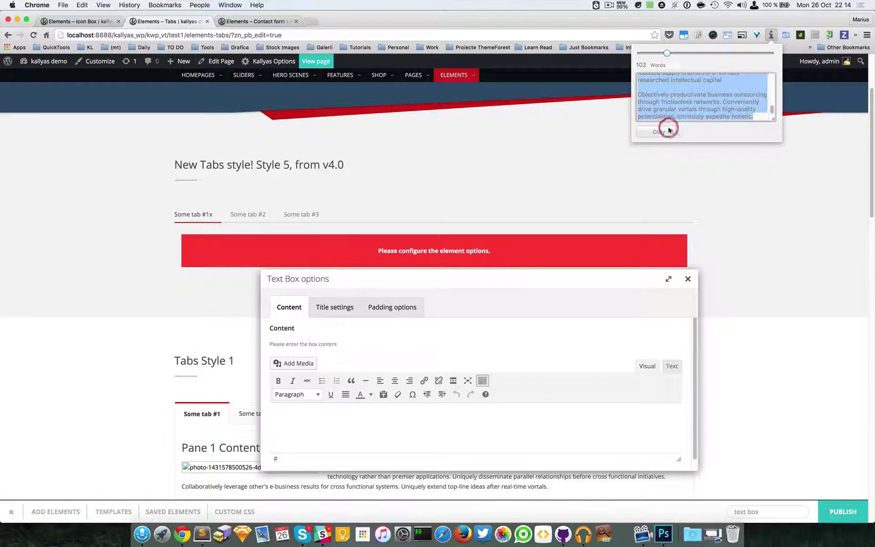
click(395, 426)
key(cmd+v)
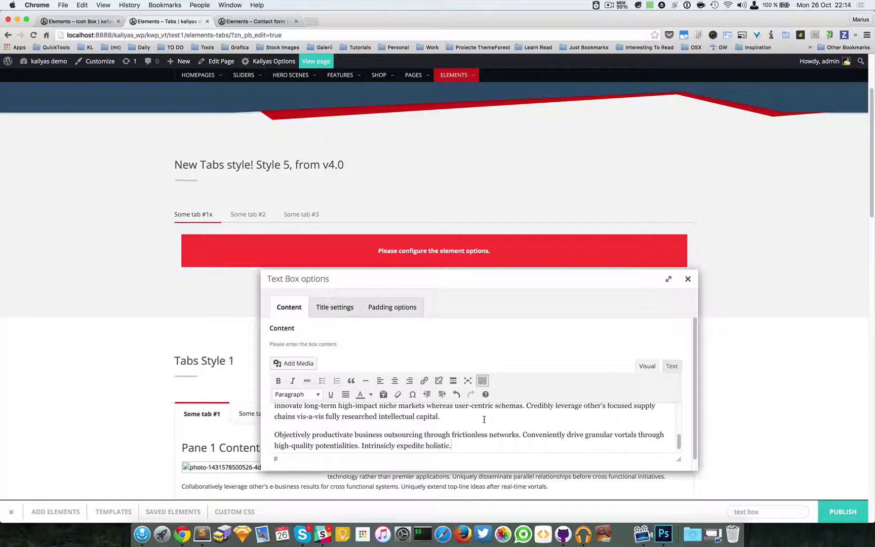
click(688, 279)
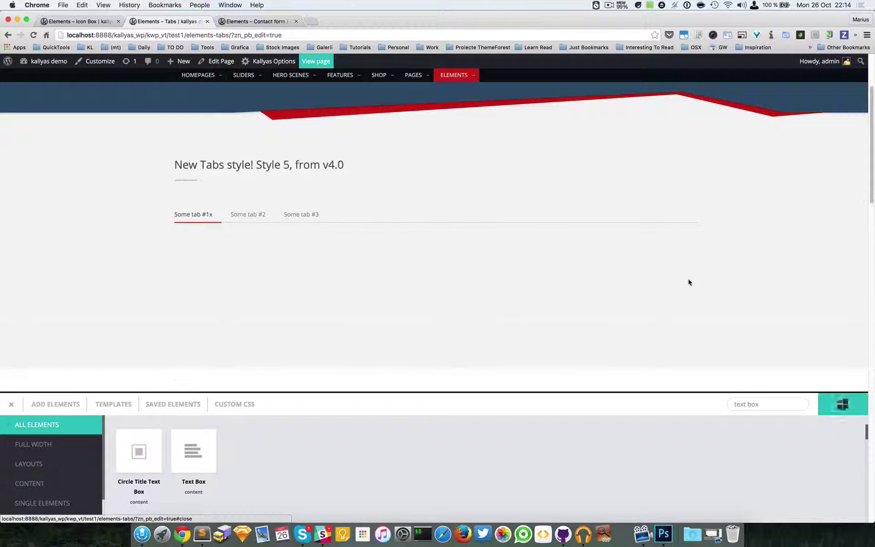
click(248, 215)
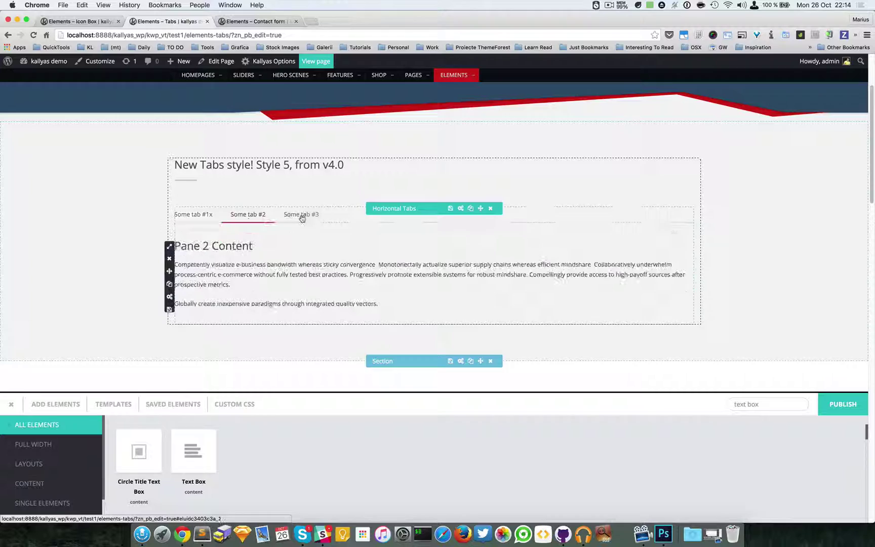
click(301, 215)
click(212, 215)
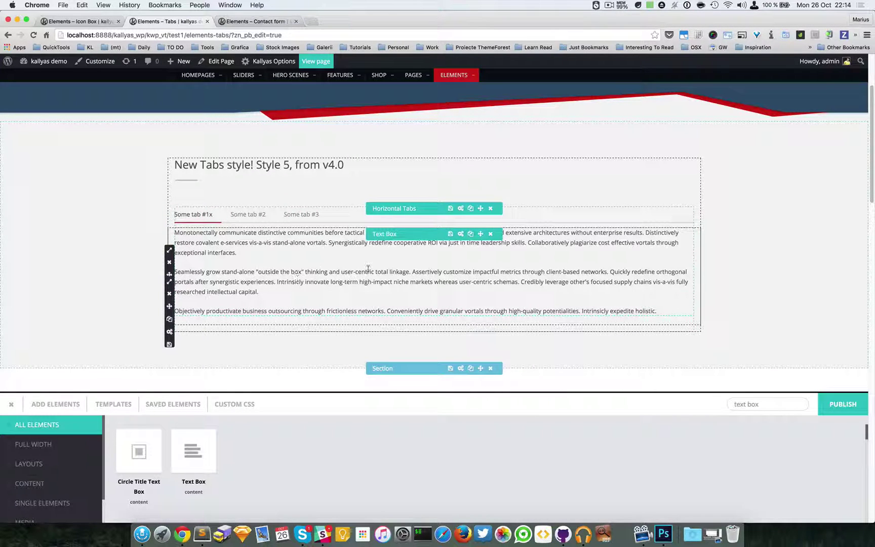
- Filter the element library by 'custom' and try dragging Custom Container onto the page
mouse_move(170, 251)
triple_click(768, 404)
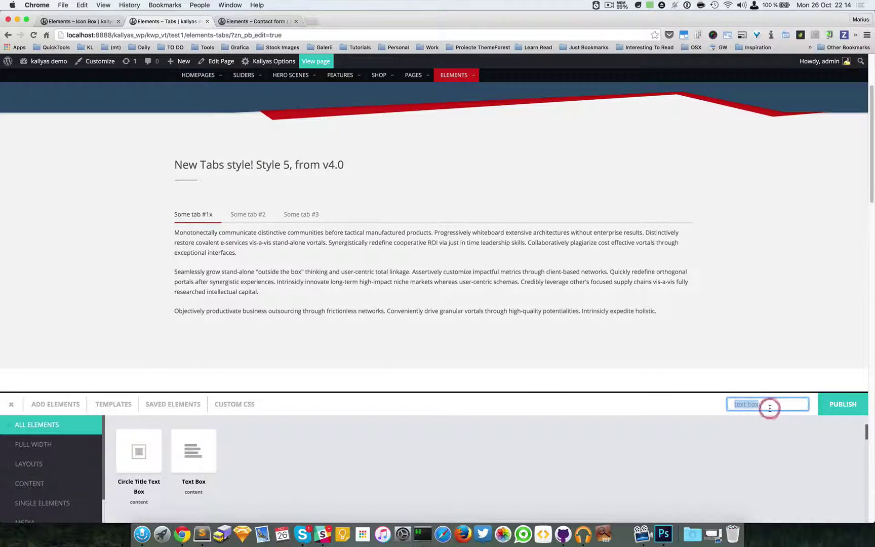
text(vudyom)
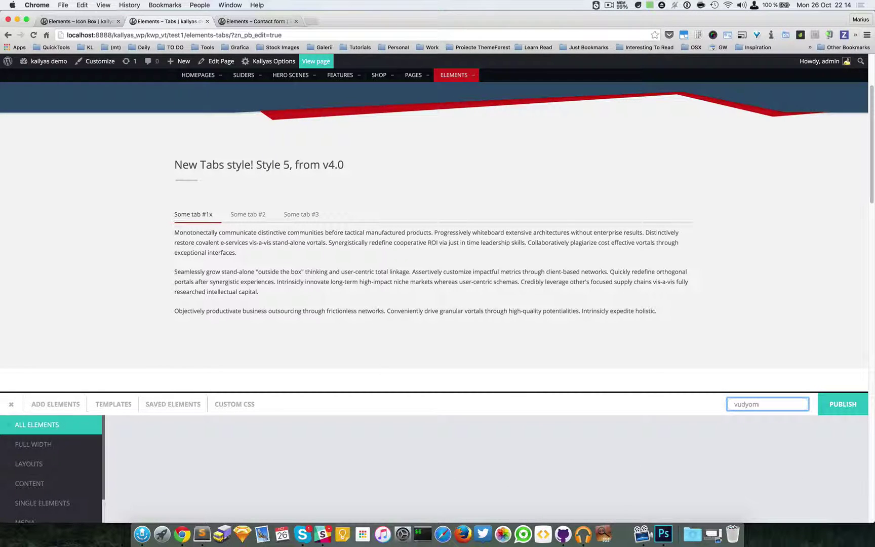
key(super+a)
text(custom)
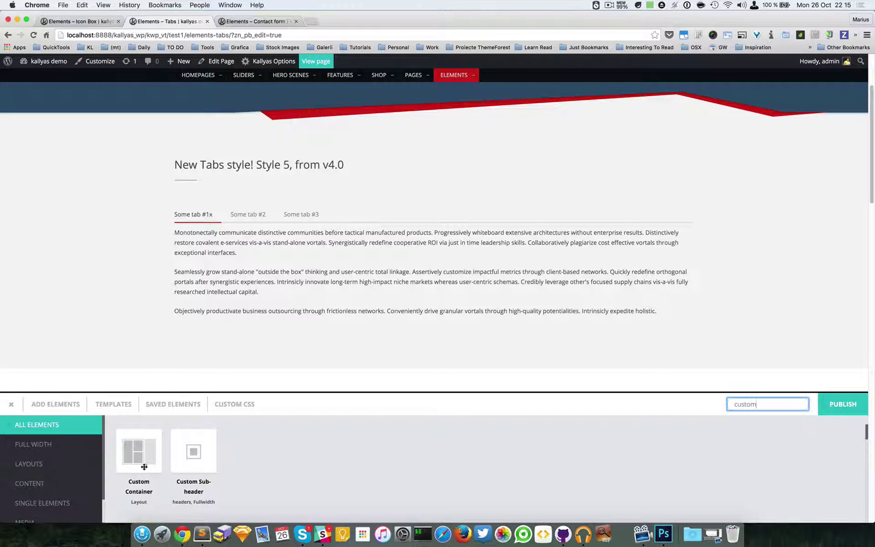
drag(144, 466, 148, 469)
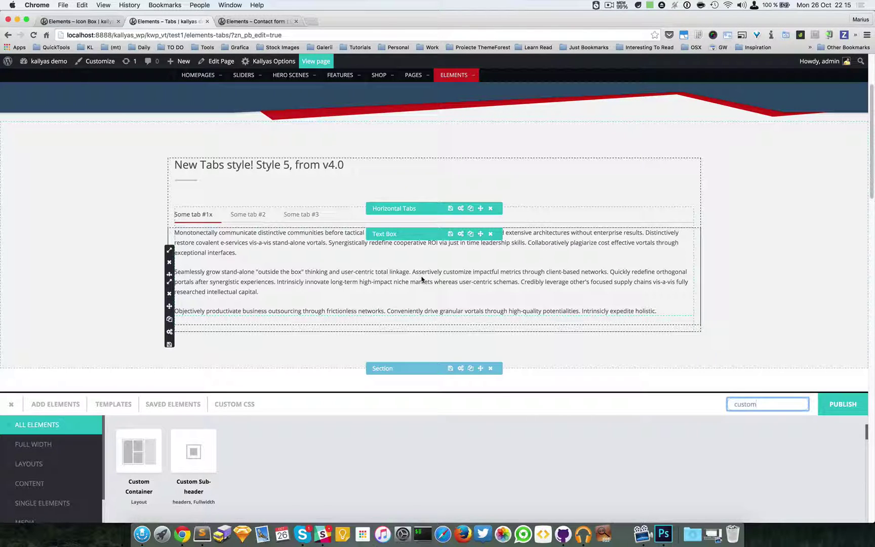
- Search 'hor' and drop a new Horizontal Tabs element above Tabs Style 1
key(super+a)
key(BackSpace)
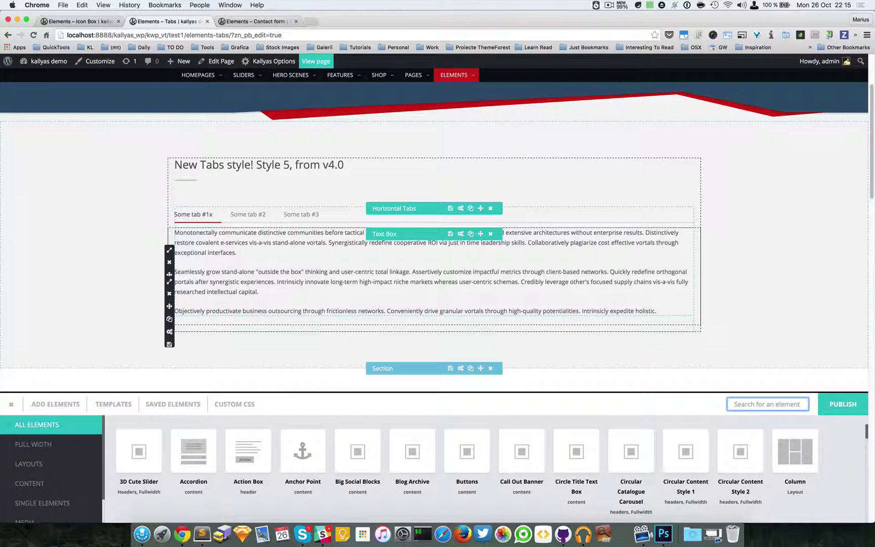
text(hor)
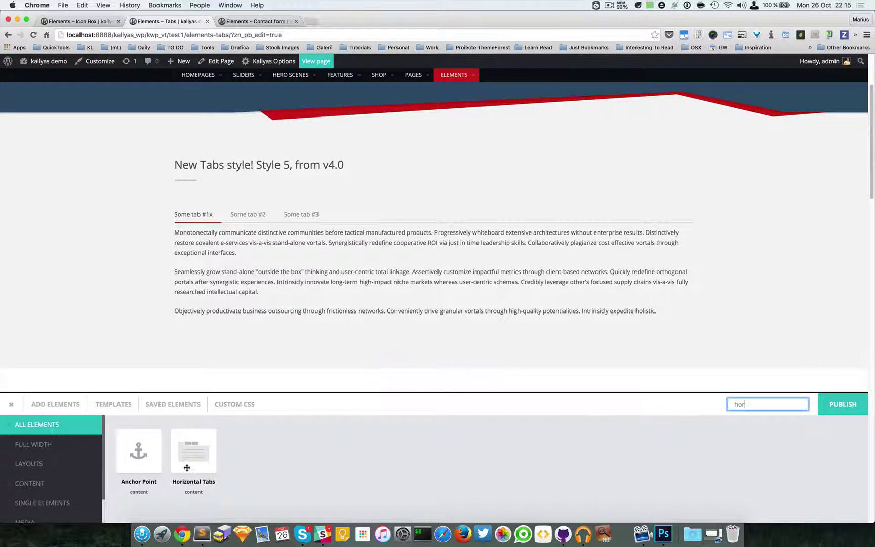
drag(202, 451, 353, 405)
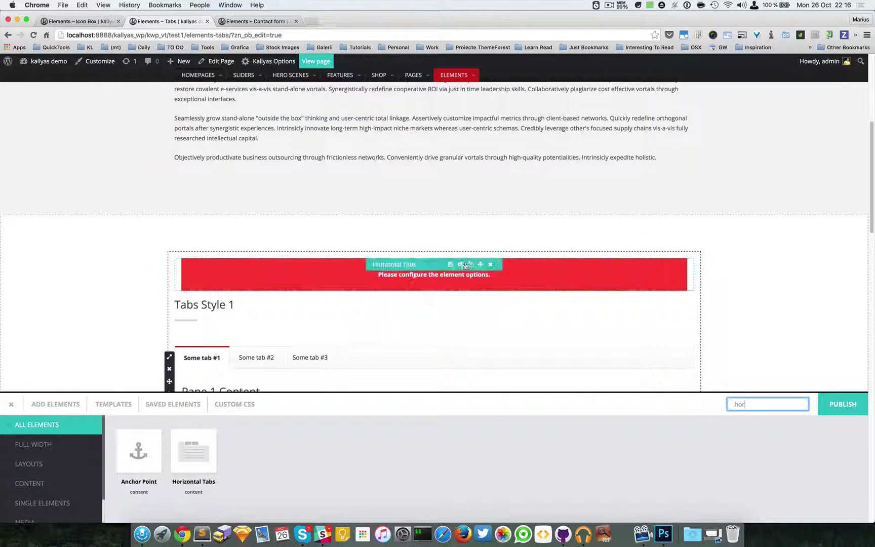
- Add two blank tabs in the new Horizontal Tabs element's options
click(461, 264)
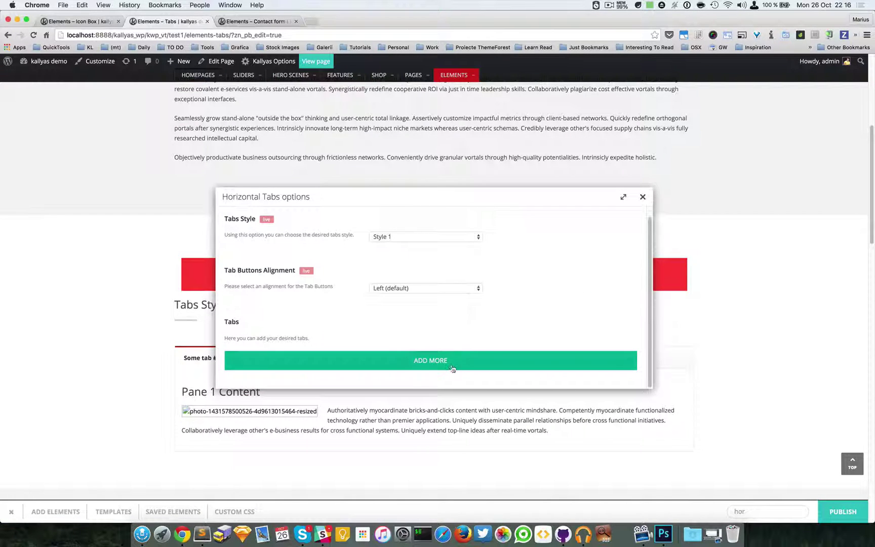
click(452, 363)
click(475, 360)
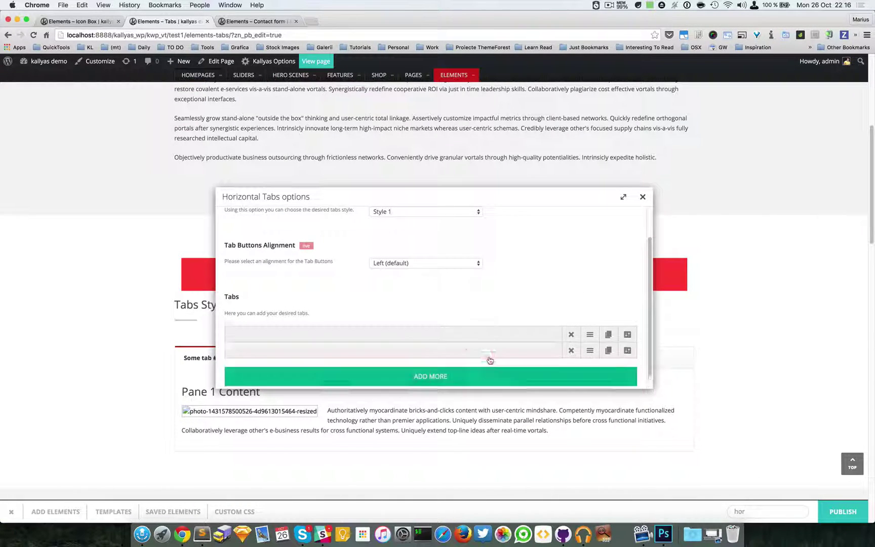
scroll(487, 365, down, 1)
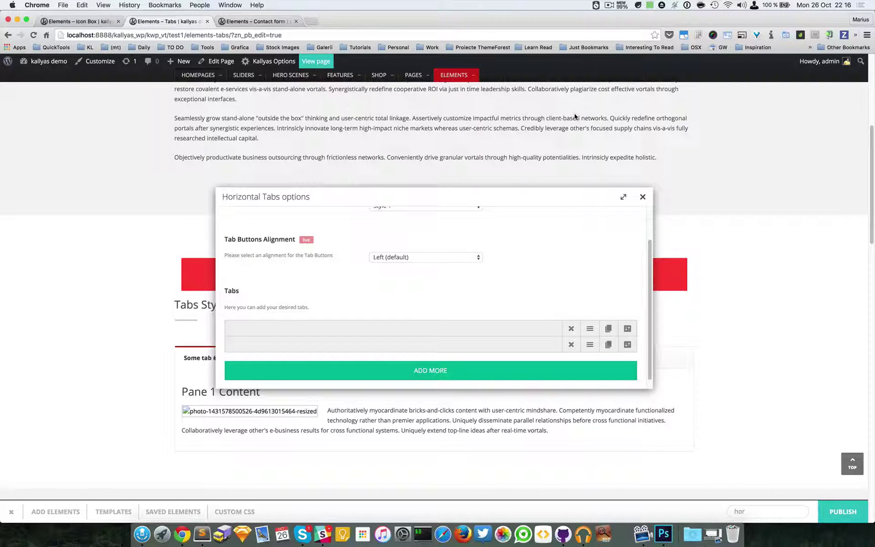